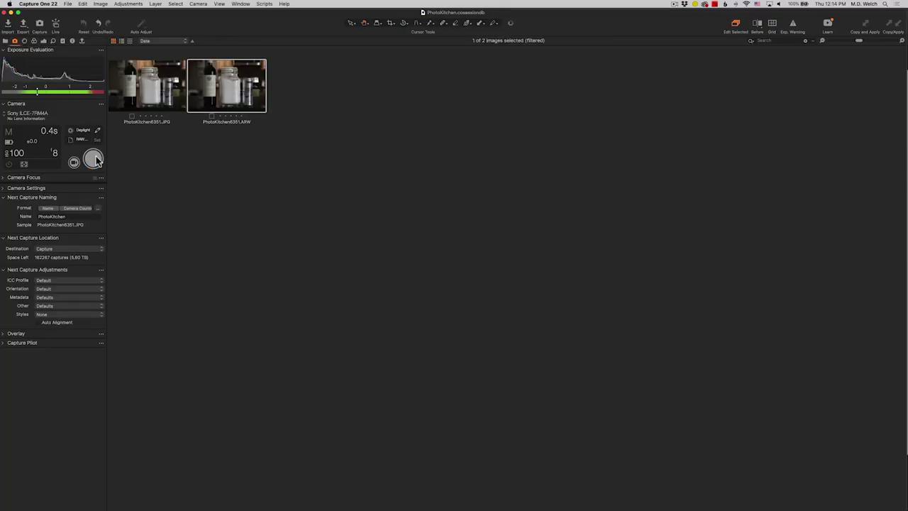
Compare the histograms and exposure meter readings of PhotoKitchen6351.JPG and PhotoKitchen6351.ARW
click(174, 103)
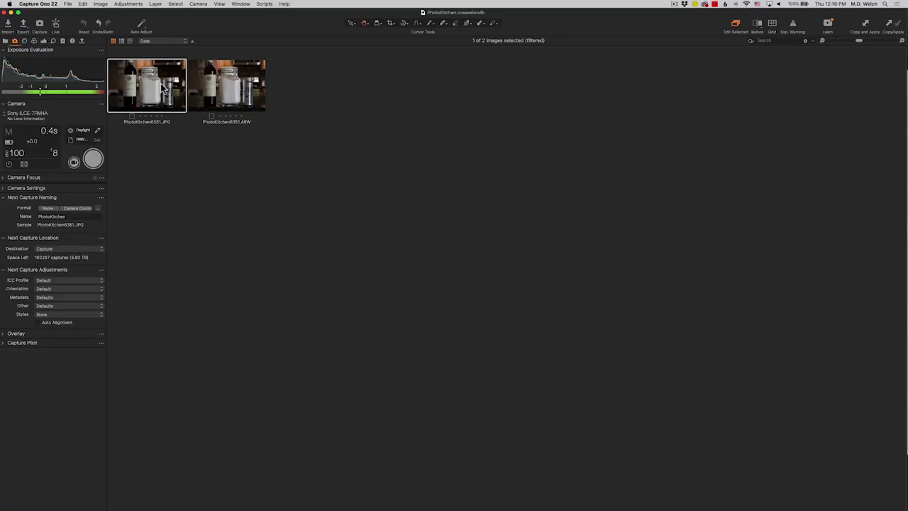
click(183, 87)
click(211, 83)
click(177, 85)
click(210, 86)
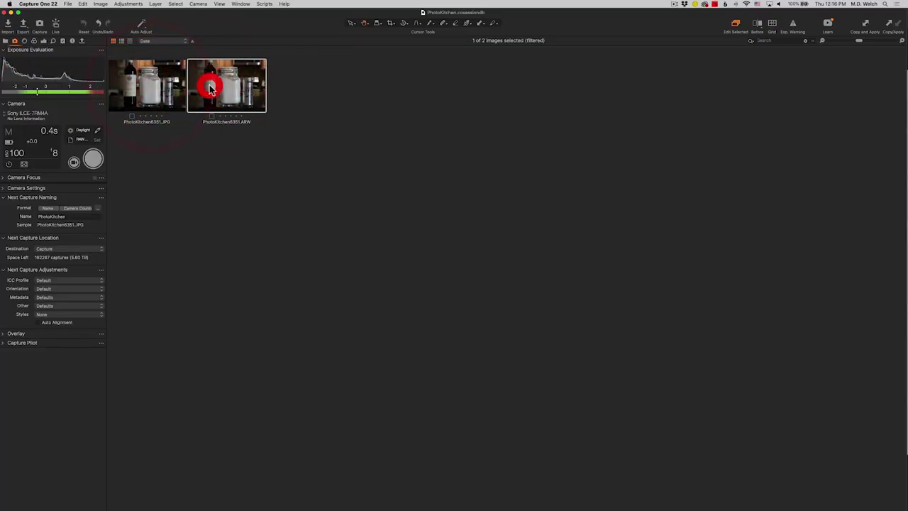
click(152, 86)
click(210, 89)
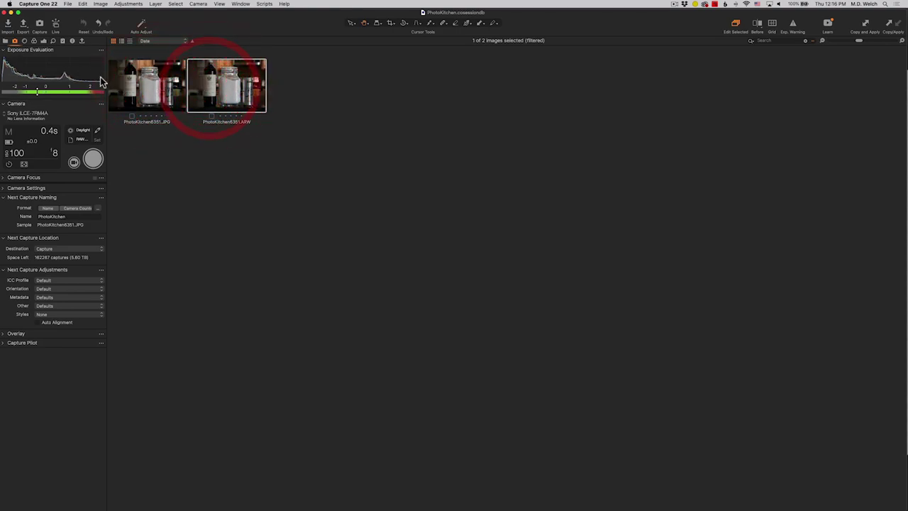
click(153, 91)
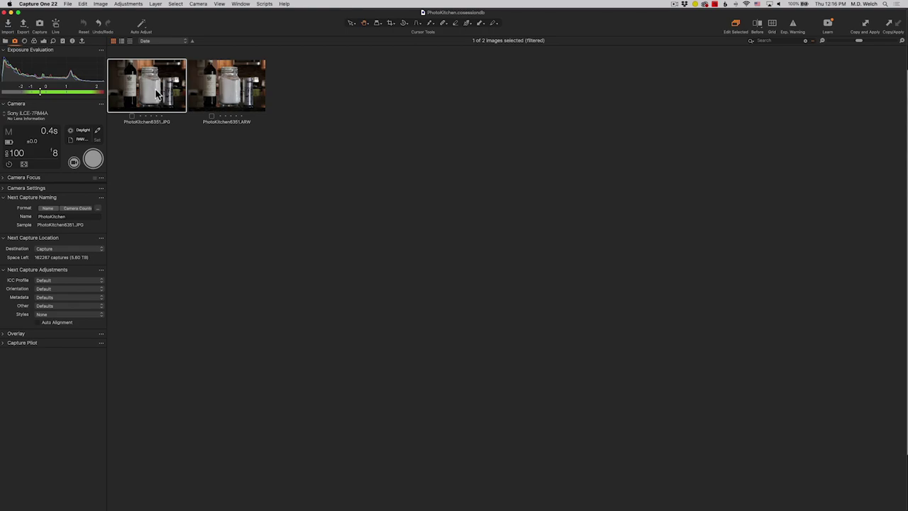
click(156, 93)
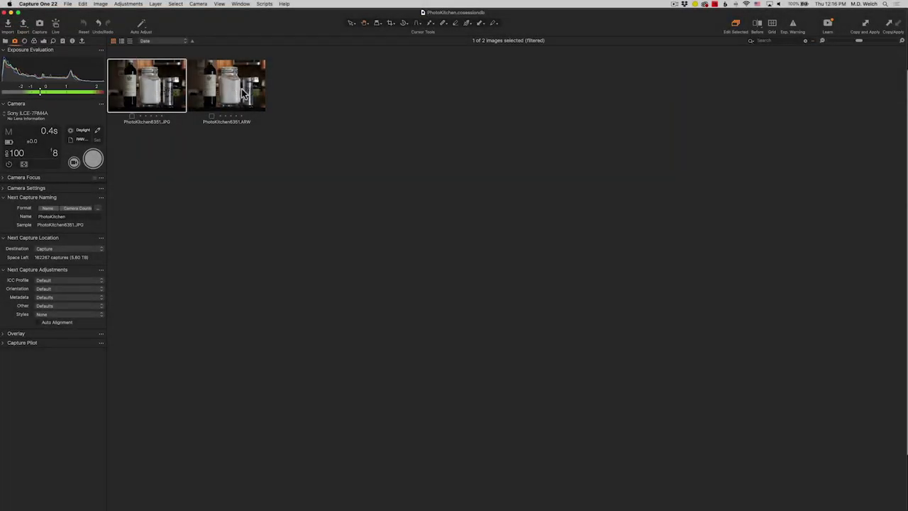
View PhotoKitchen6351.ARW enlarged with the exposure warning turned on, and return to the thumbnails
double_click(241, 87)
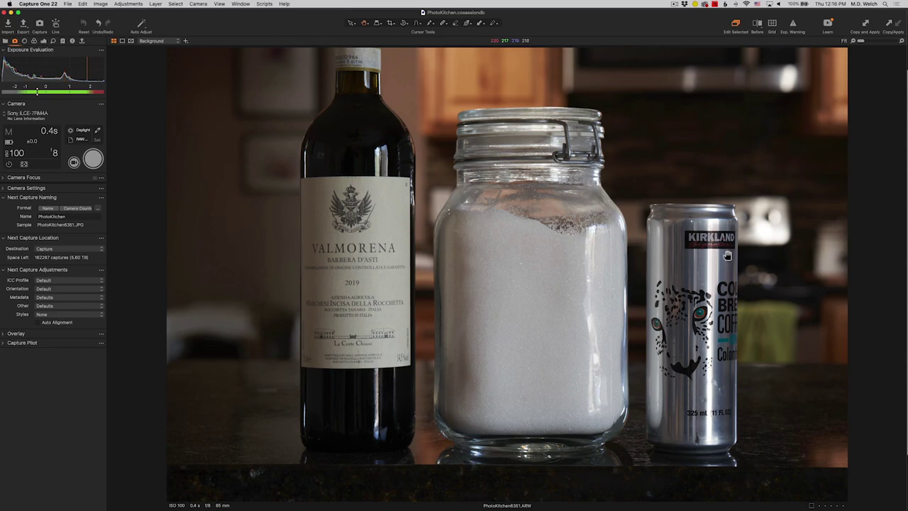
click(793, 27)
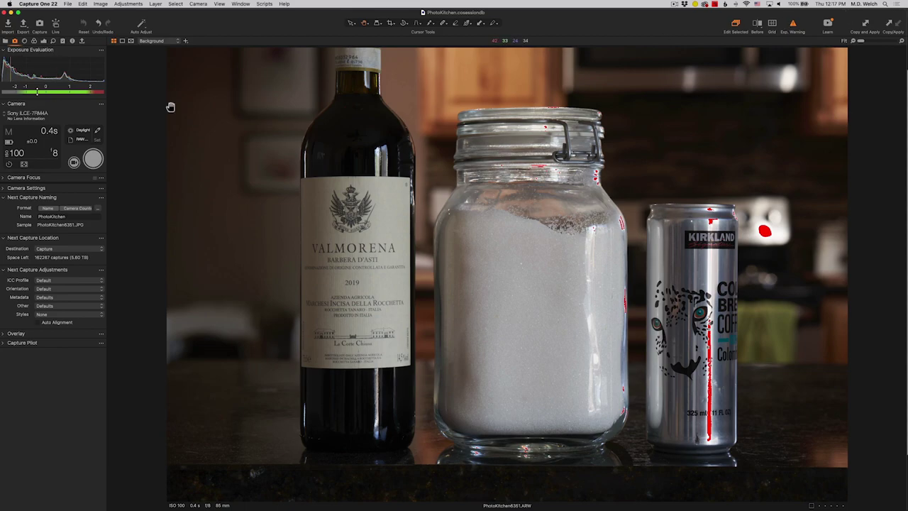
key(super+alt+v)
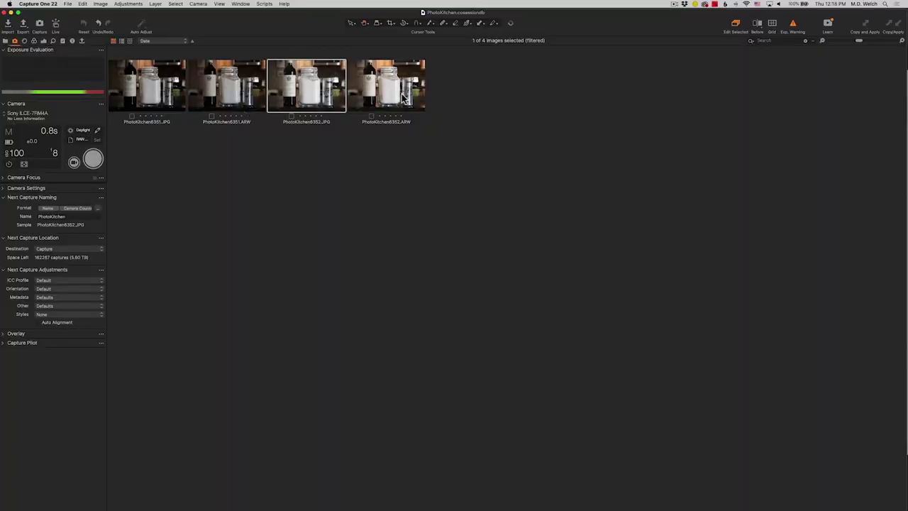
Compare PhotoKitchen6351.ARW and PhotoKitchen6352.ARW side by side, checking each one's histogram and clipped highlights
click(402, 97)
super+click(237, 95)
key(alt+super+v)
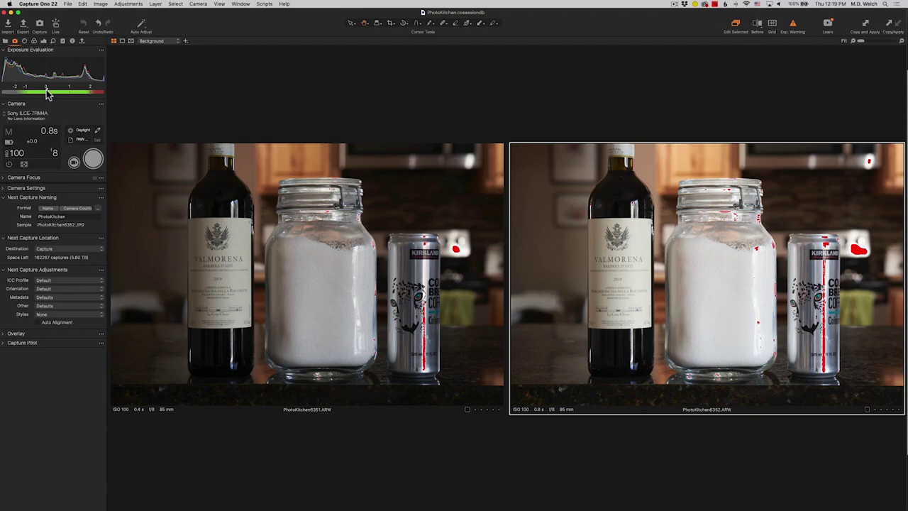
click(280, 227)
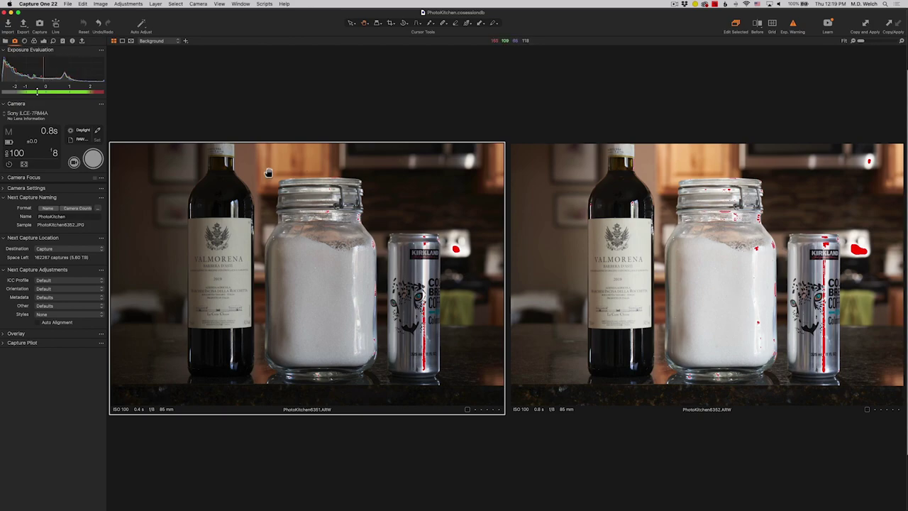
click(302, 114)
key(alt+super+v)
click(363, 219)
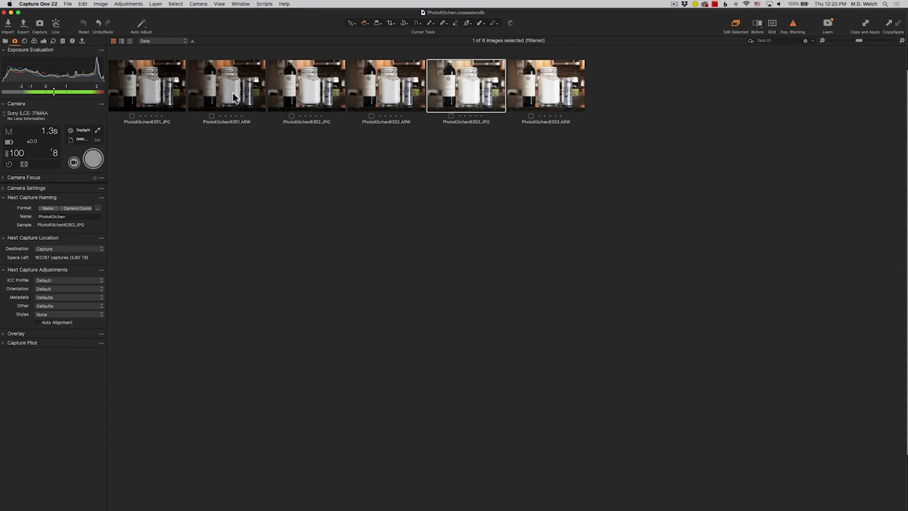
Compare the raw files PhotoKitchen6351.ARW, PhotoKitchen6352.ARW and PhotoKitchen6353.ARW together in the viewer
super+click(230, 91)
super+click(440, 78)
super+click(387, 85)
super+click(531, 98)
key(super+b)
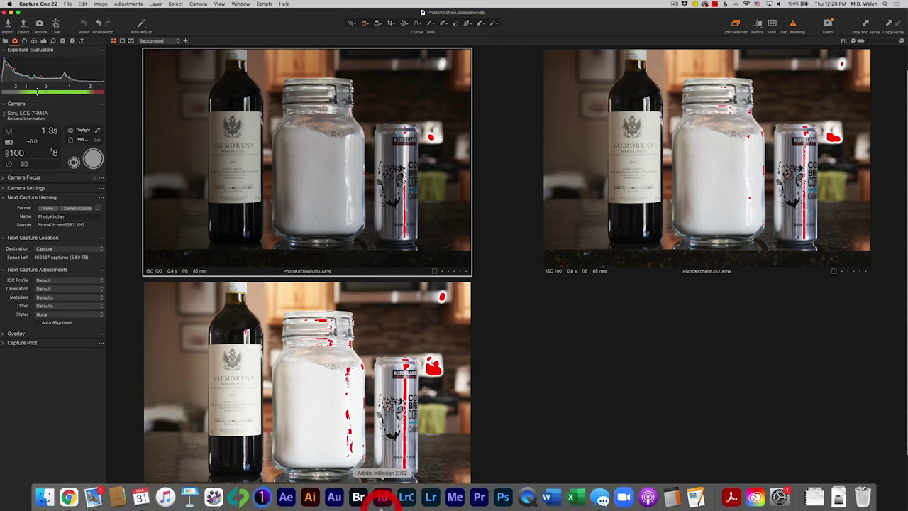
click(364, 433)
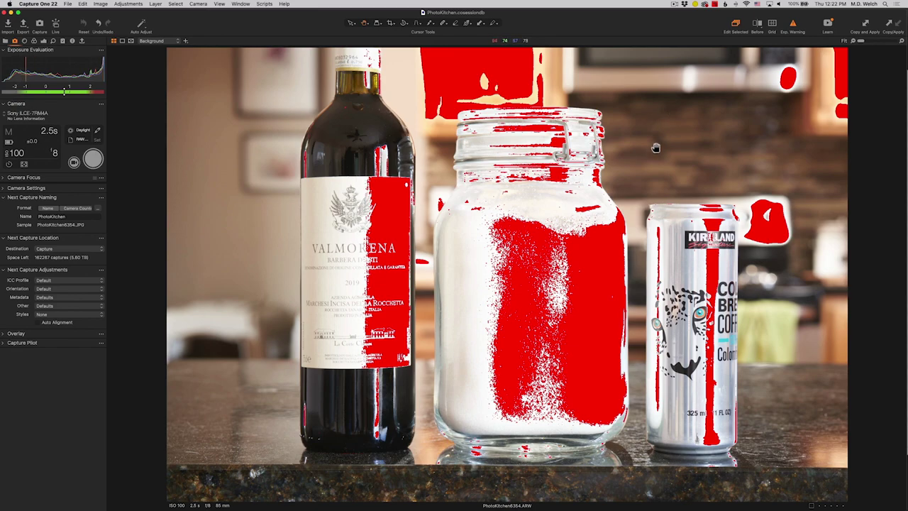
Hide the exposure warning on PhotoKitchen6354.ARW and inspect the jar's white contents at 100% for highlight detail
click(794, 25)
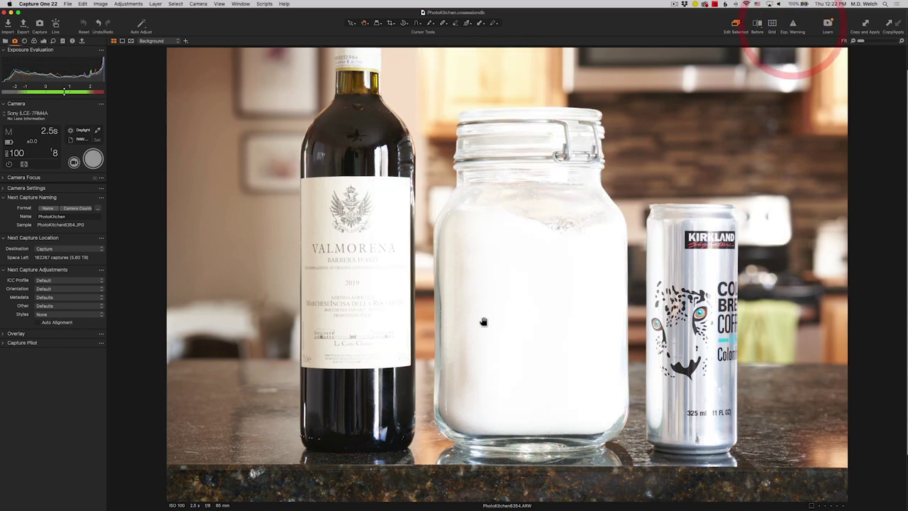
click(900, 40)
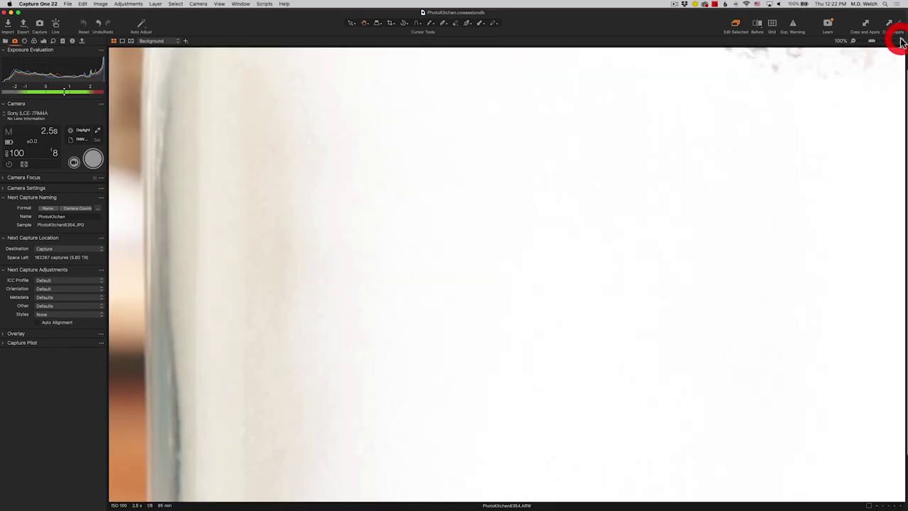
drag(628, 148, 447, 329)
drag(452, 246, 395, 202)
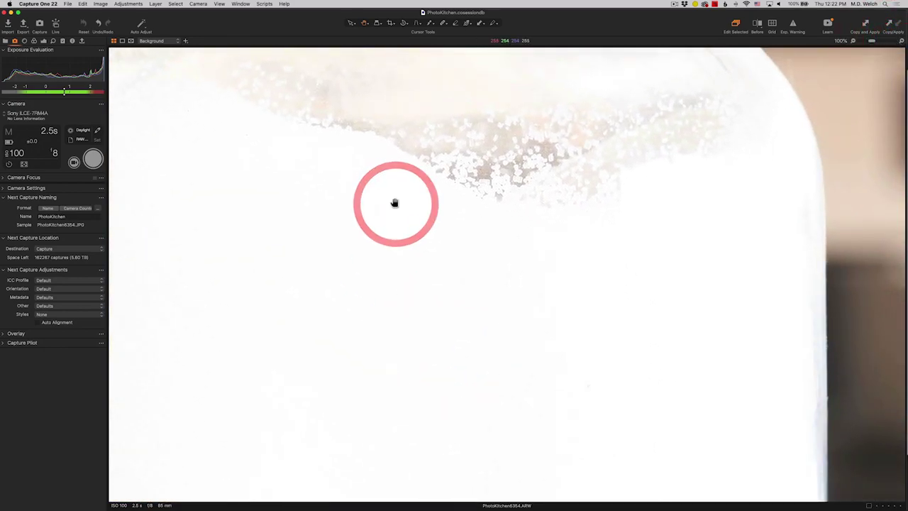
drag(339, 198, 401, 177)
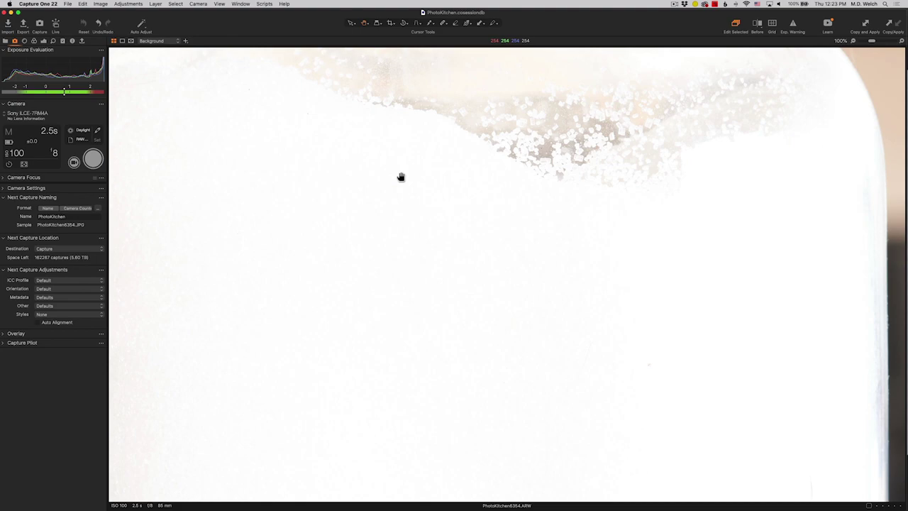
Lower the Exposure of PhotoKitchen6354.ARW in small steps, with the whole image and its exposure warning shown
click(43, 41)
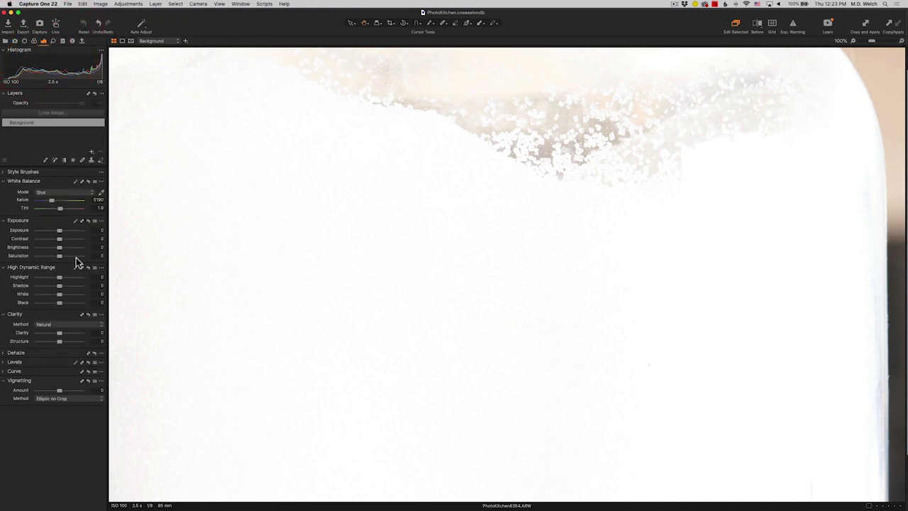
click(99, 230)
scroll(98, 232, down, 3)
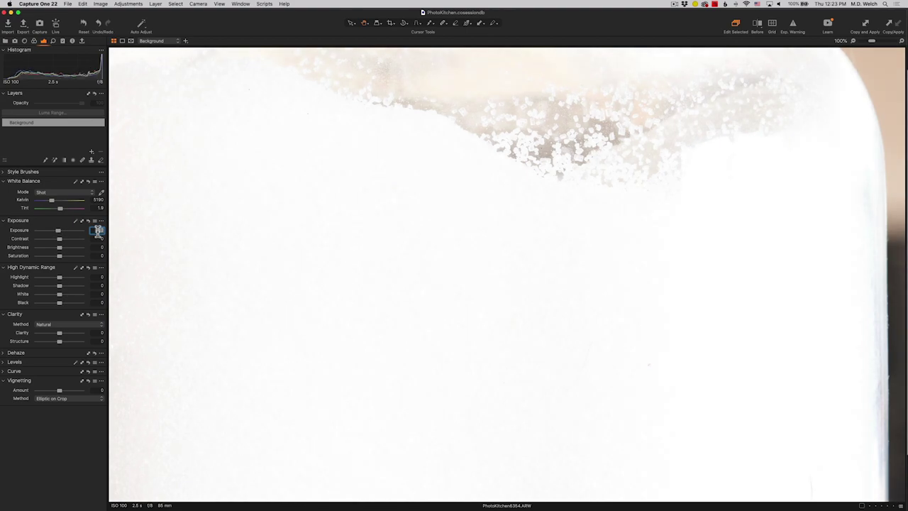
click(852, 41)
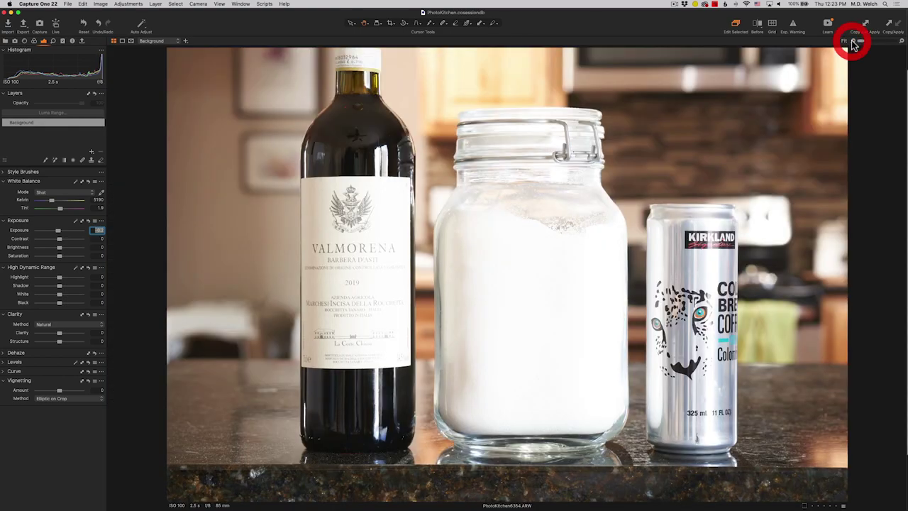
click(793, 26)
key(Down)
key(Down)
key(Down)
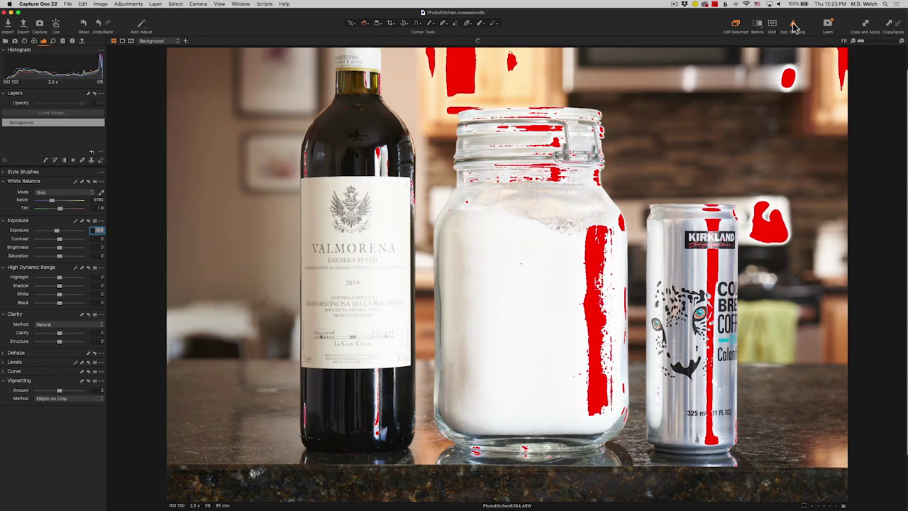
key(Down)
key(Down)
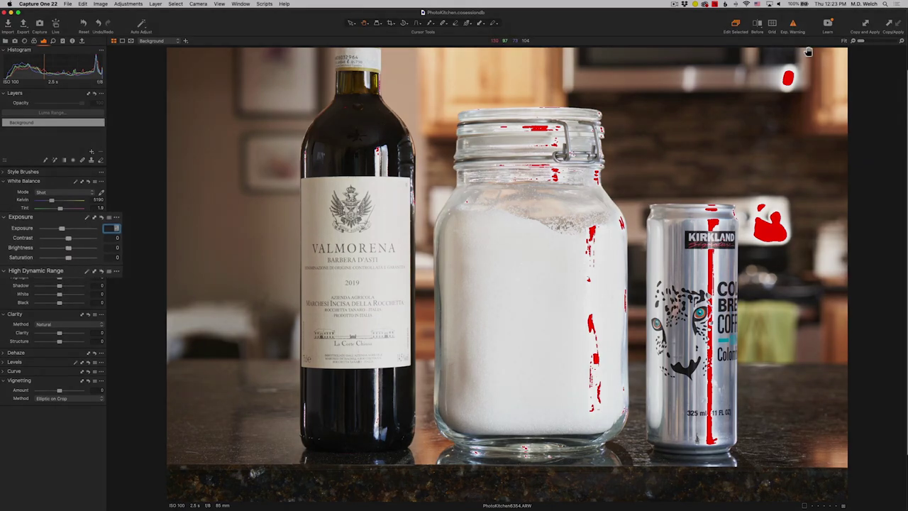
key(Down)
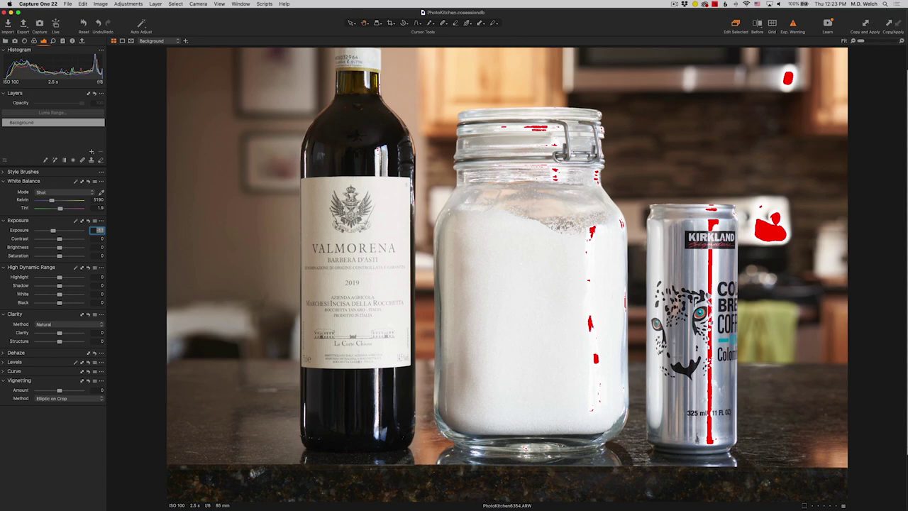
Inspect the jar's recovered highlights at 100%, and compare the whole image before and after the adjustment with the exposure warning off
click(900, 43)
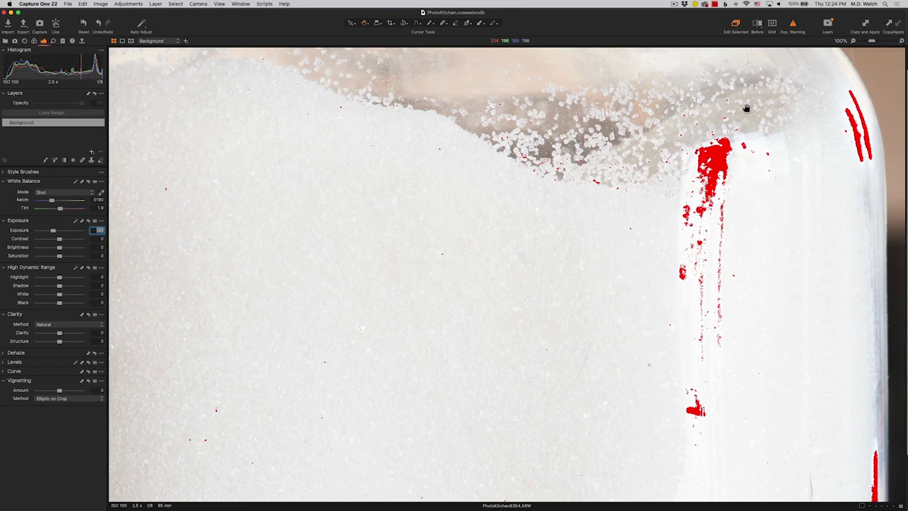
click(854, 42)
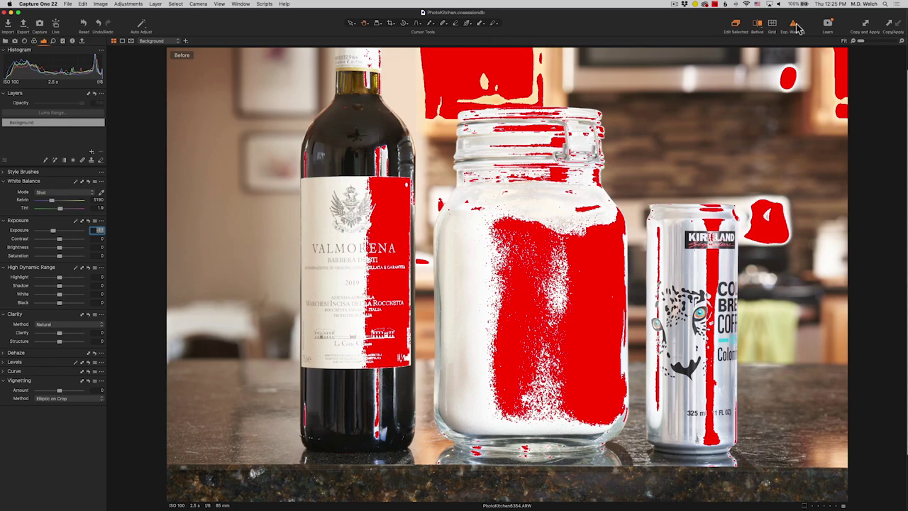
click(792, 24)
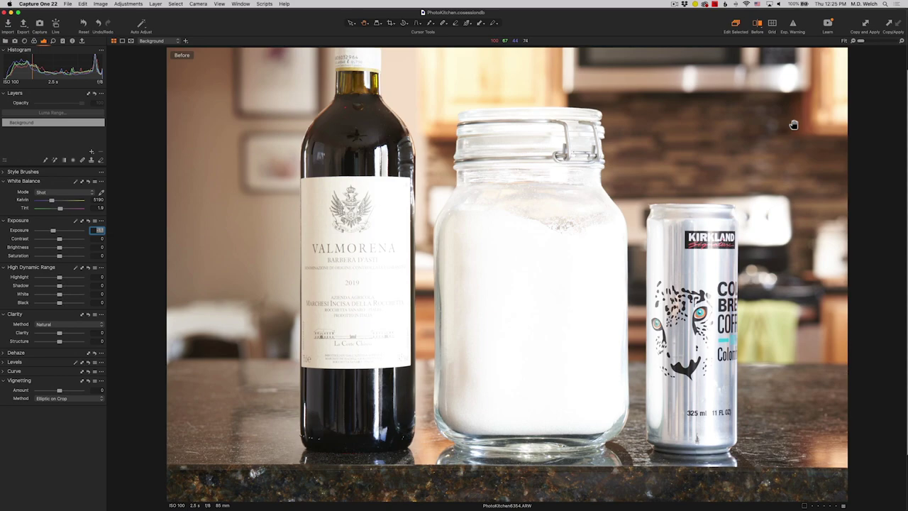
click(757, 26)
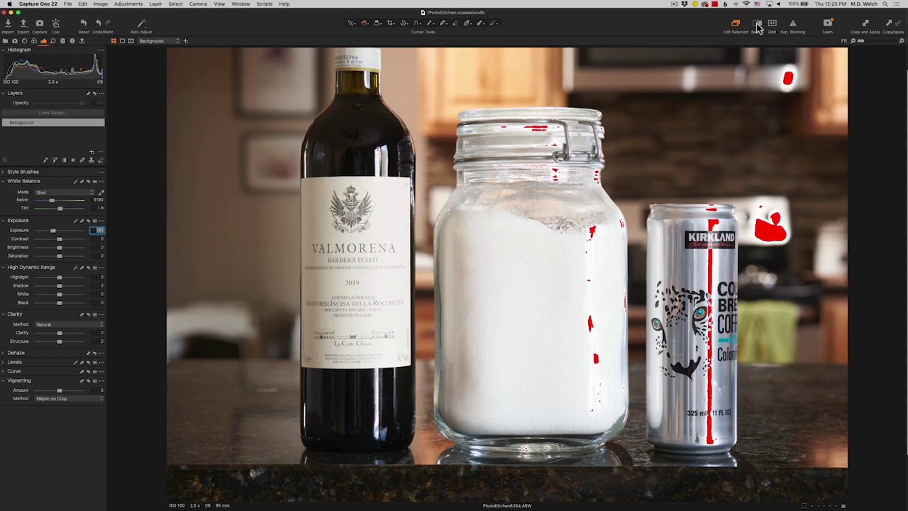
click(756, 26)
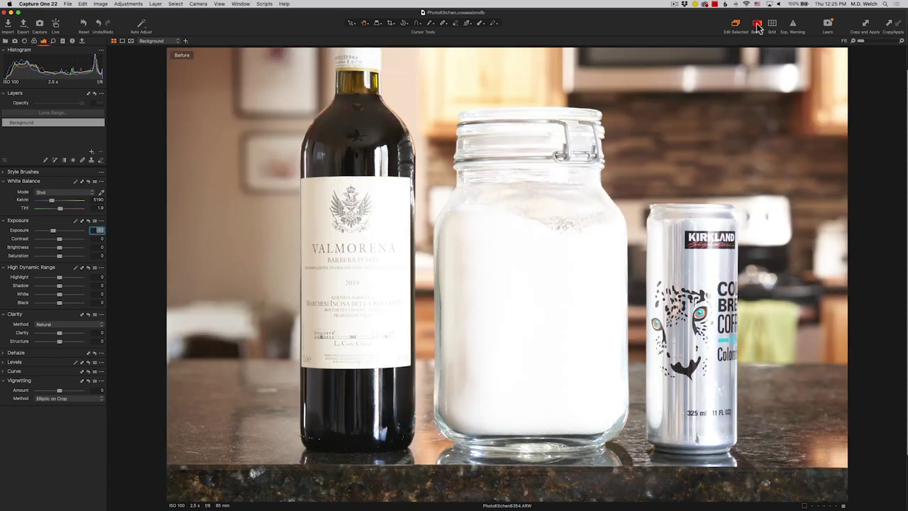
click(757, 26)
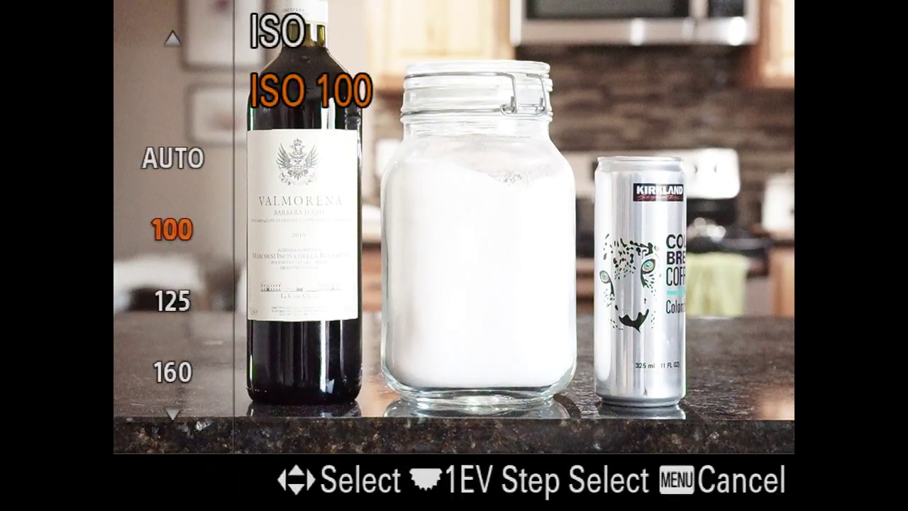
Set the camera's ISO to 6400
key(Down)
key(Down)
key(Down)
key(Down)
key(Down)
key(Down)
key(Down)
key(Down)
key(Down)
key(Down)
key(Down)
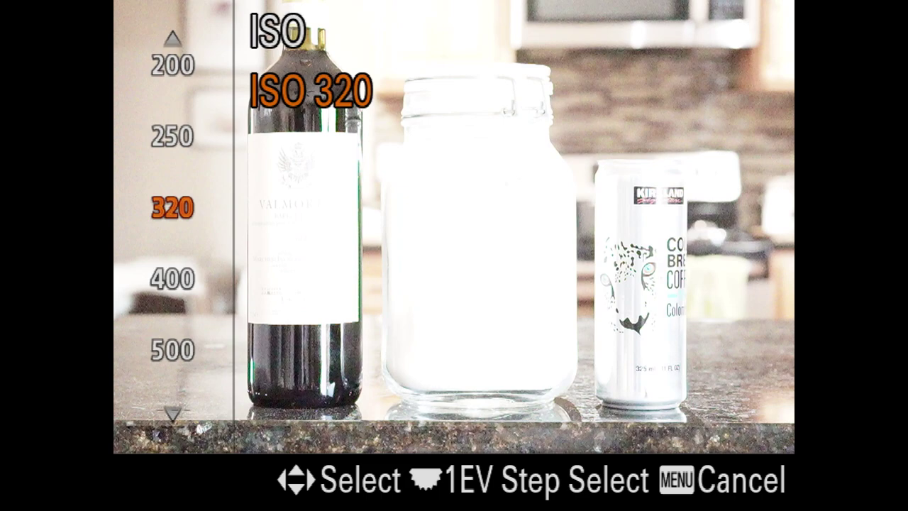
key(Down)
key(Down)
key(Down)
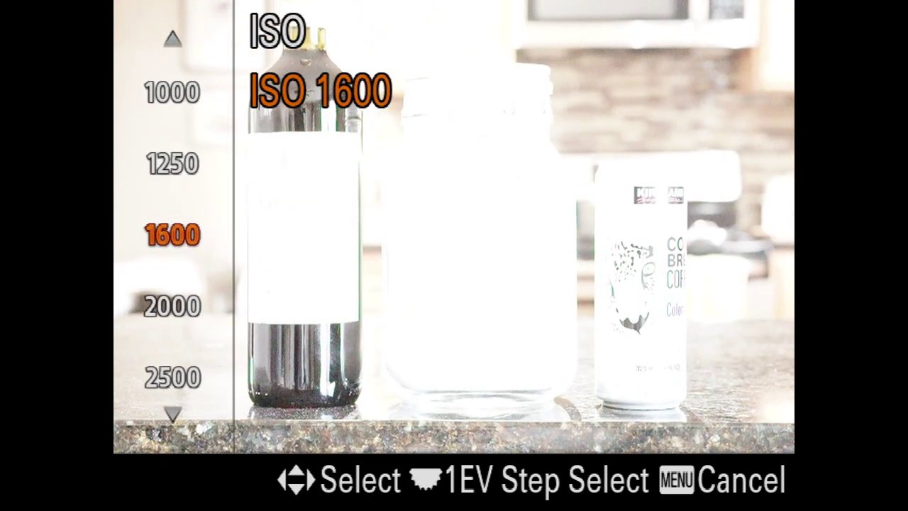
key(Down)
key(Down)
key(Down)
key(Down)
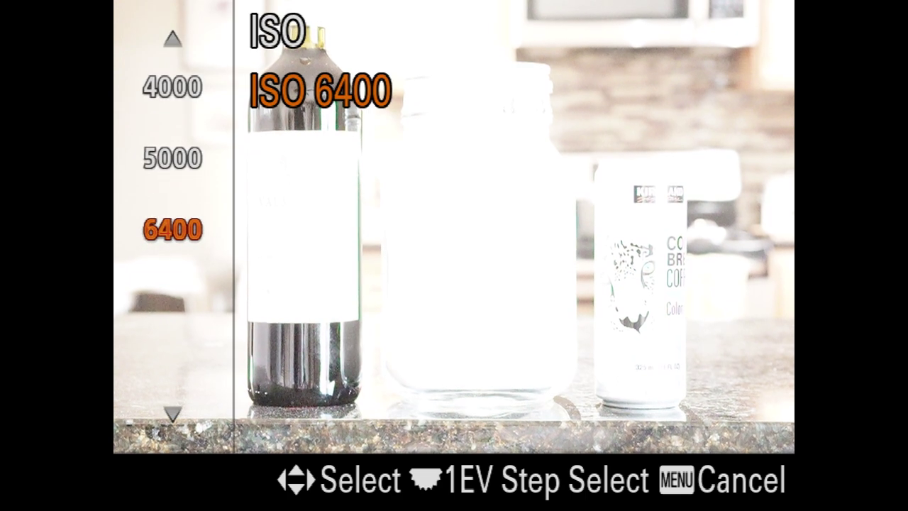
key(Return)
Shorten the camera's shutter speed to 1/25 s for the ISO 6400 shot at F8.0
key(Down)
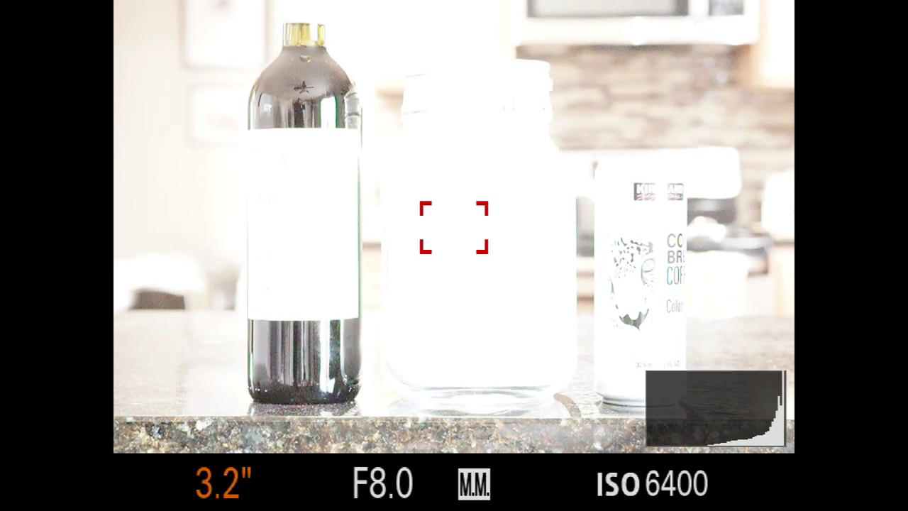
key(Up)
key(Up)
key(Up)
key(Up)
key(Up)
key(Up)
key(Up)
key(Up)
key(Up)
key(Up)
key(Up)
key(Up)
key(Up)
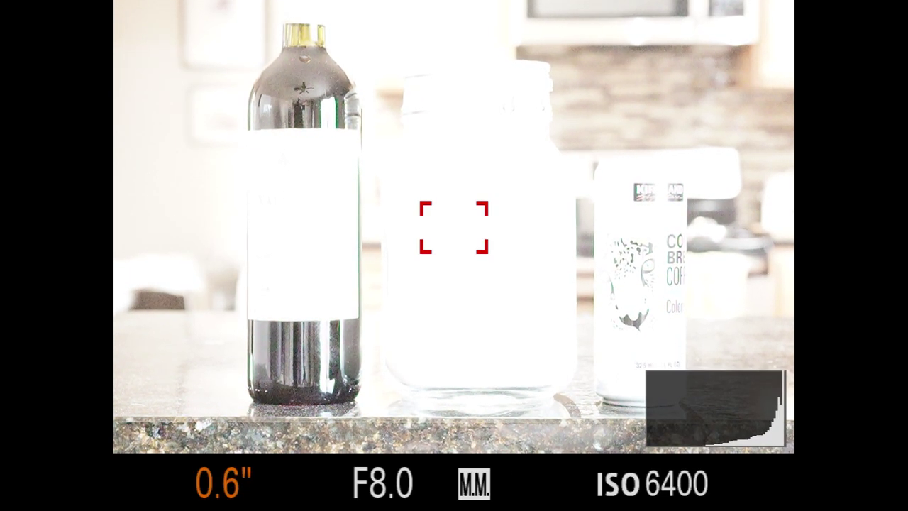
key(Up)
key(Up)
key(Up)
key(Up)
key(Up)
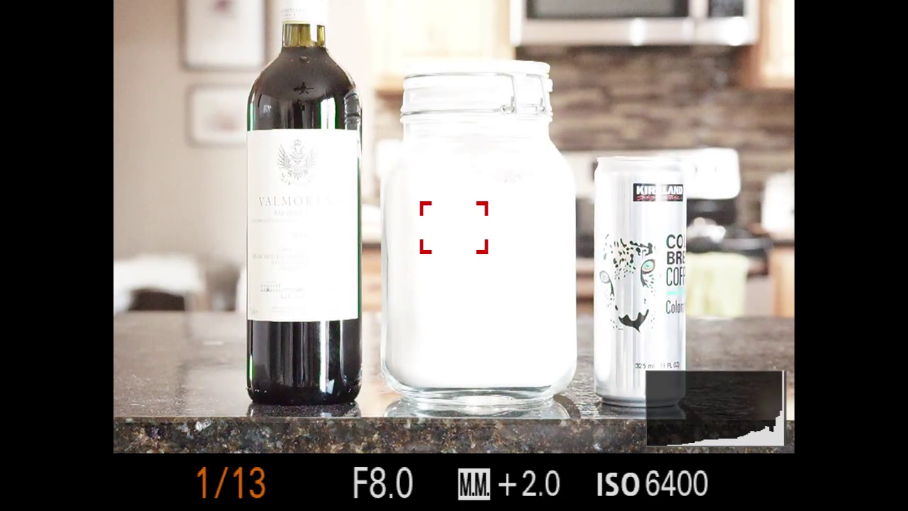
key(Up)
key(Up)
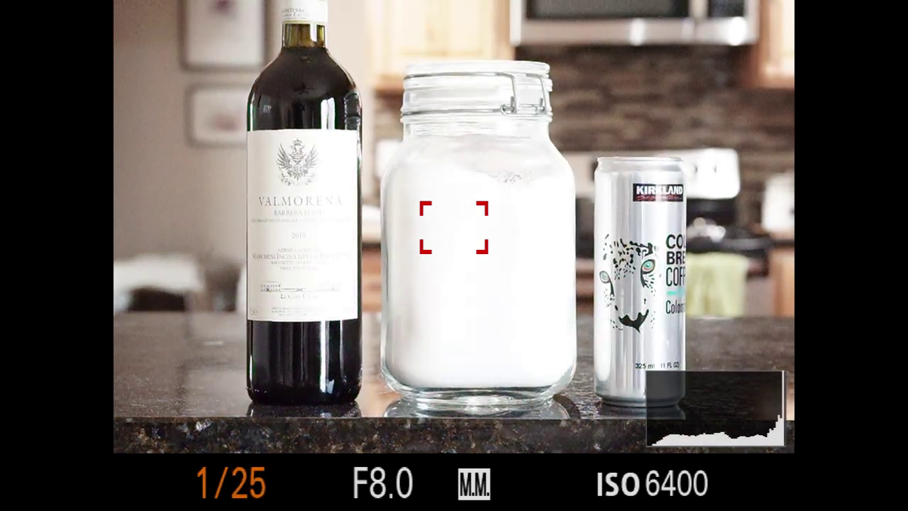
key(Up)
key(Up)
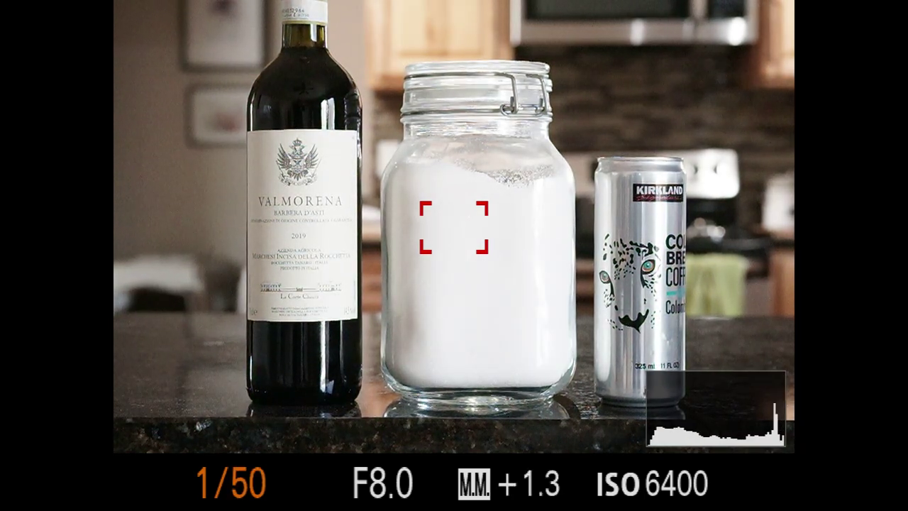
key(Down)
key(Down)
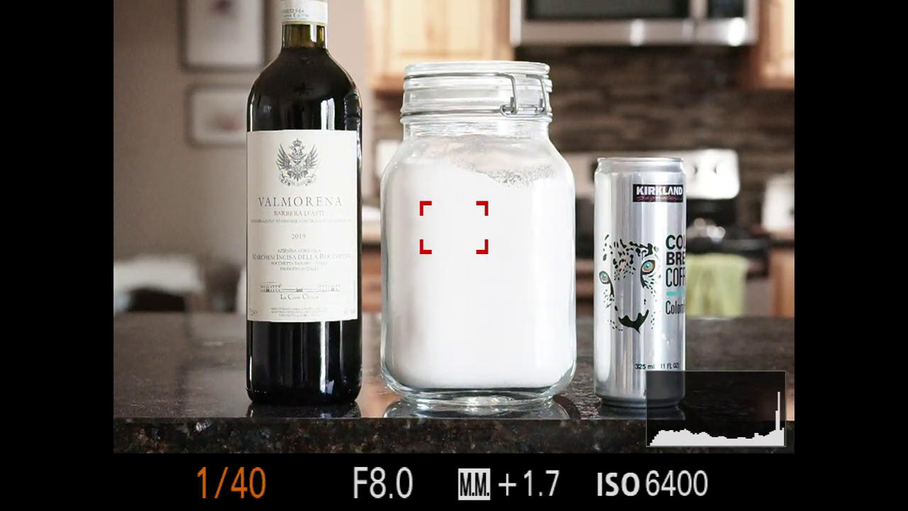
key(Down)
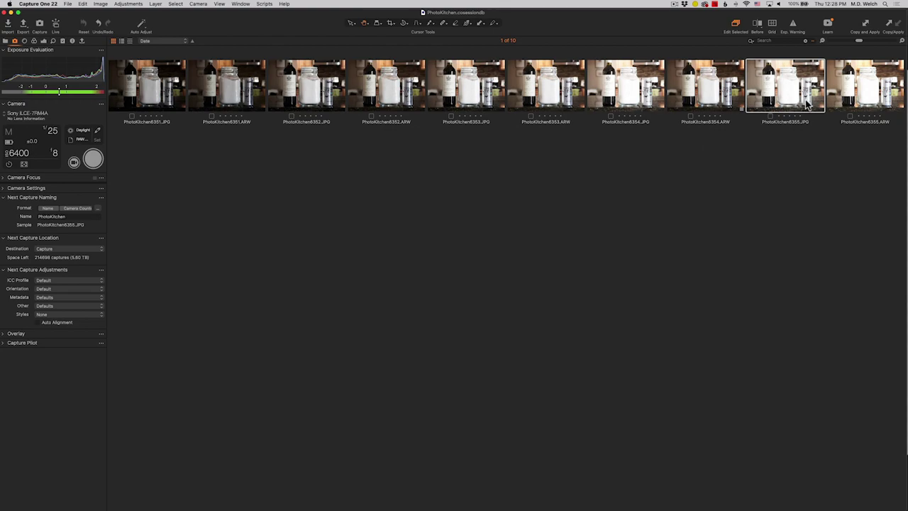
Open PhotoKitchen6355.ARW and lower its Exposure to -1.1
double_click(857, 98)
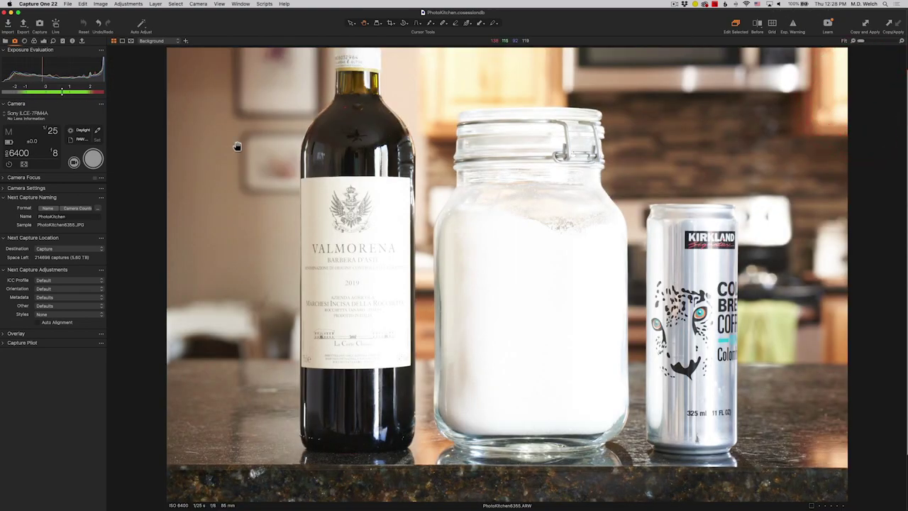
click(43, 41)
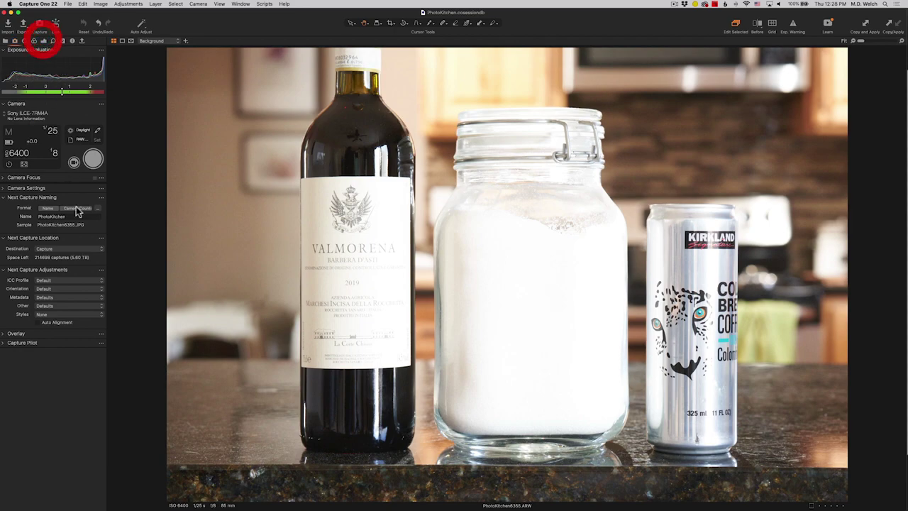
click(97, 230)
key(Down)
key(Down)
key(Down)
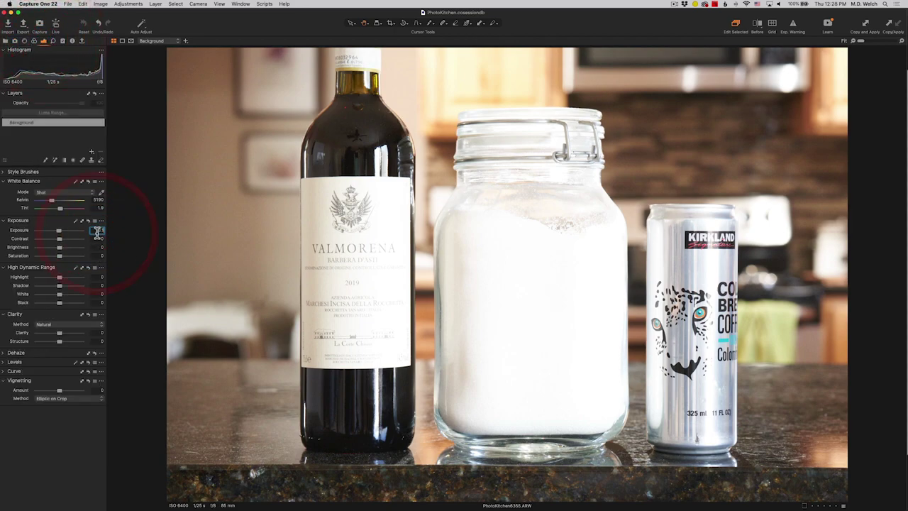
key(Down)
key(Down)
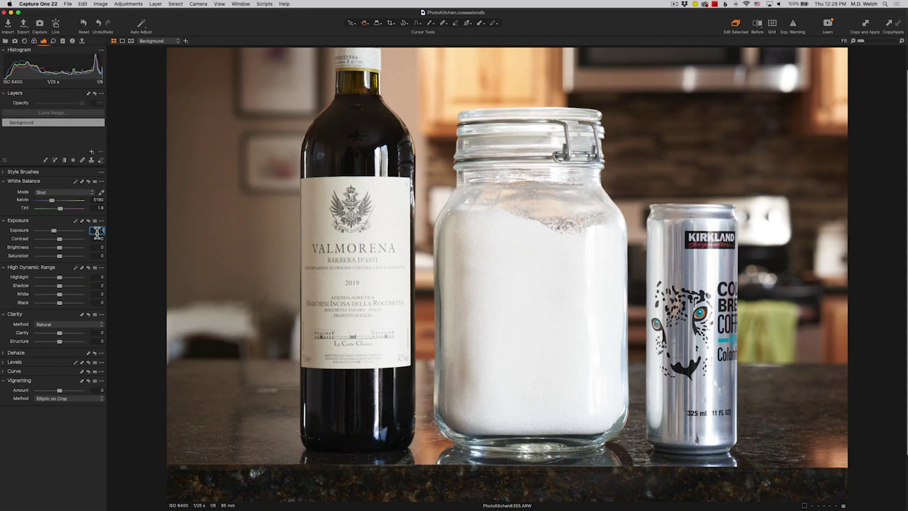
key(Down)
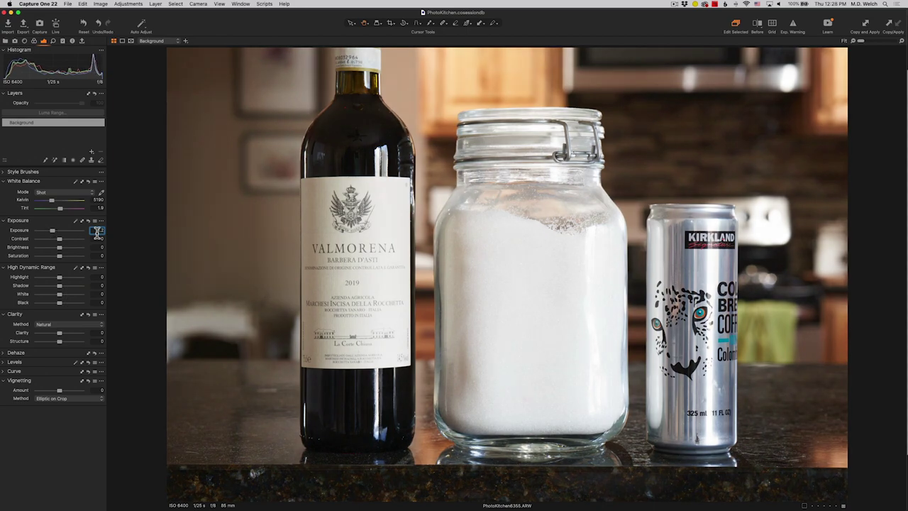
Check PhotoKitchen6355.ARW with the exposure warning, inspect the bottle's dark base at 100%, and hide the warning
click(795, 26)
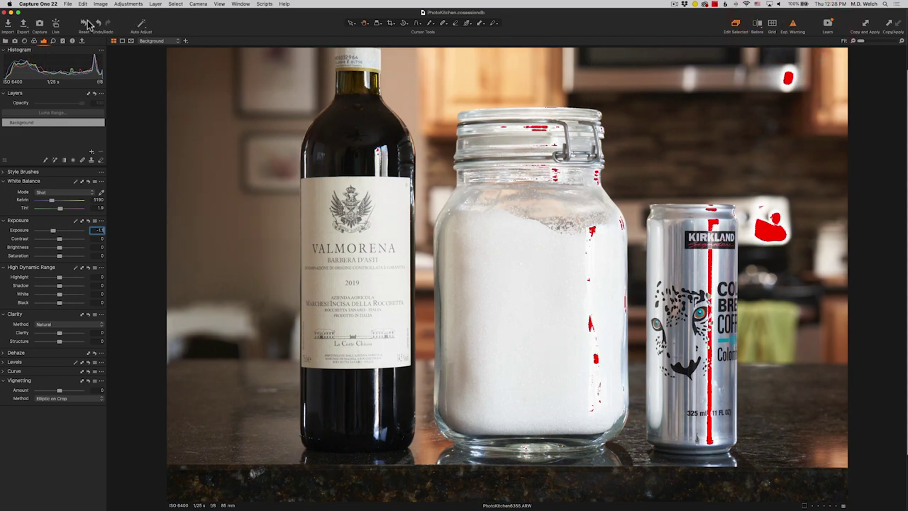
click(53, 41)
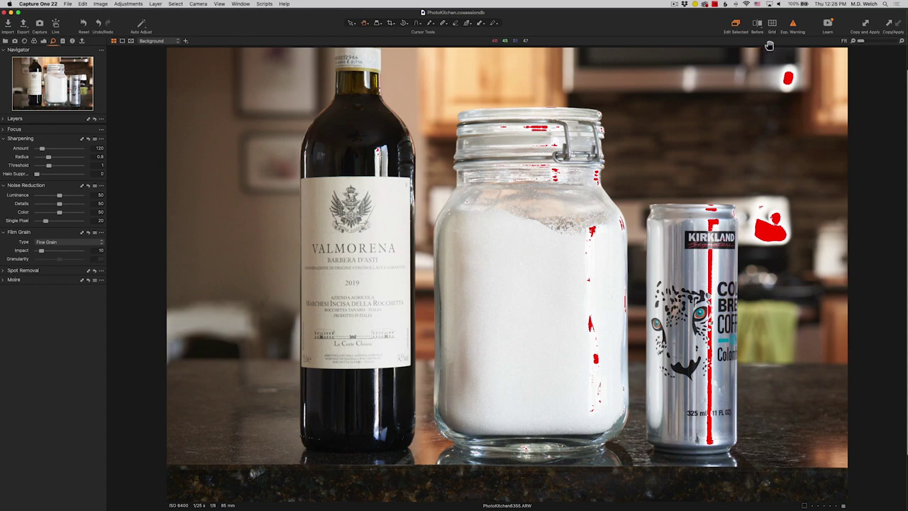
click(898, 41)
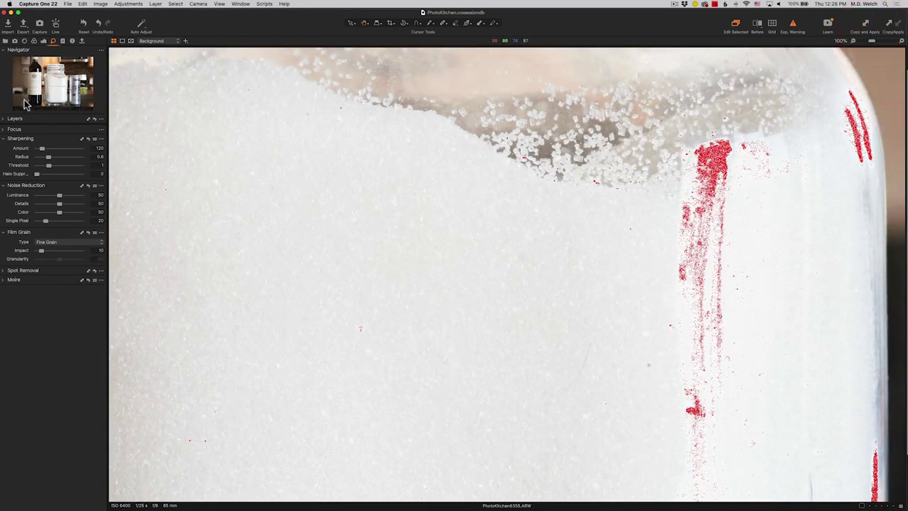
drag(49, 80, 28, 100)
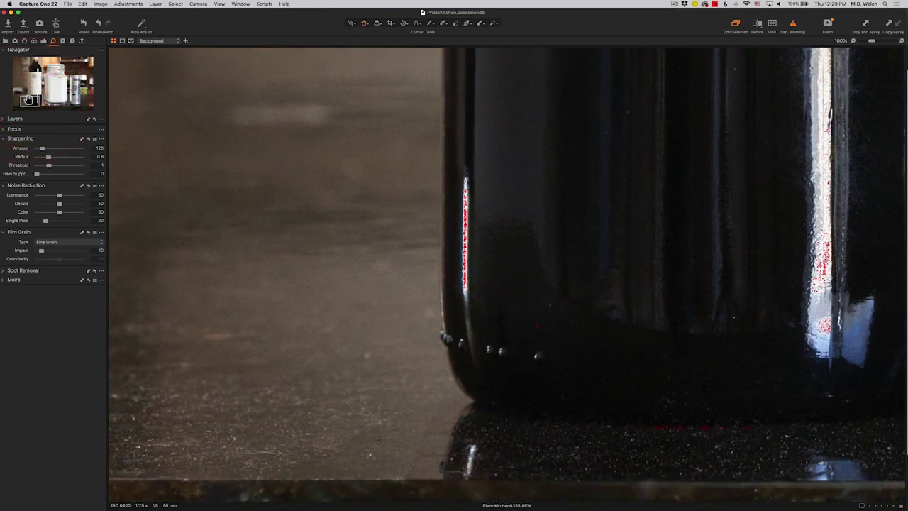
click(792, 23)
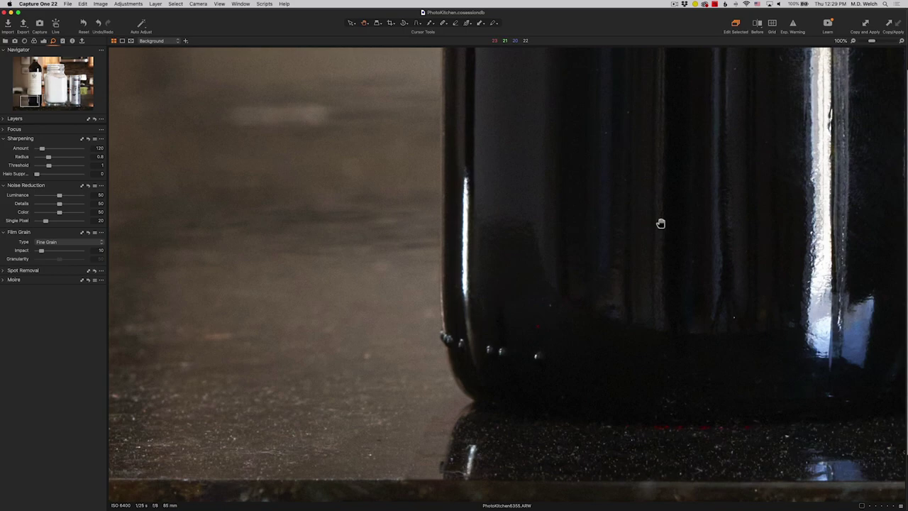
Open the ISO 100 shot PhotoKitchen6351.ARW and raise its Exposure to 1.4
key(super+alt+v)
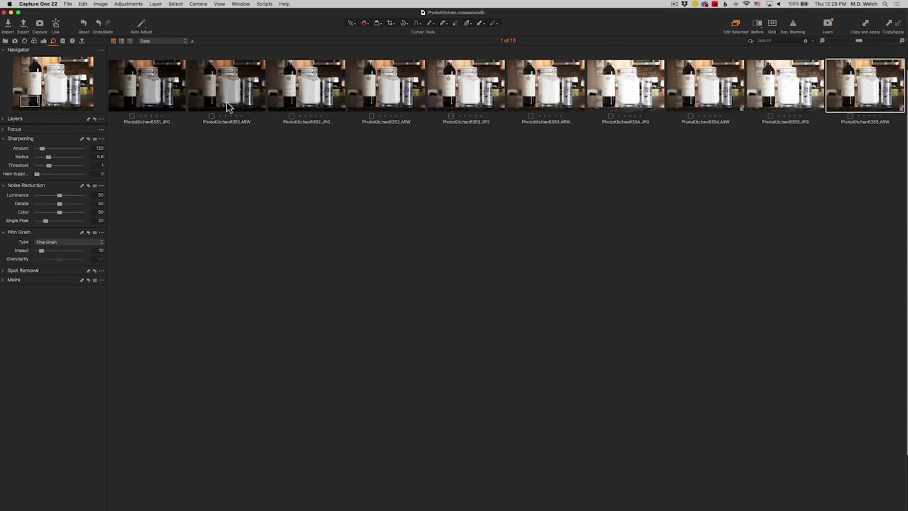
double_click(239, 81)
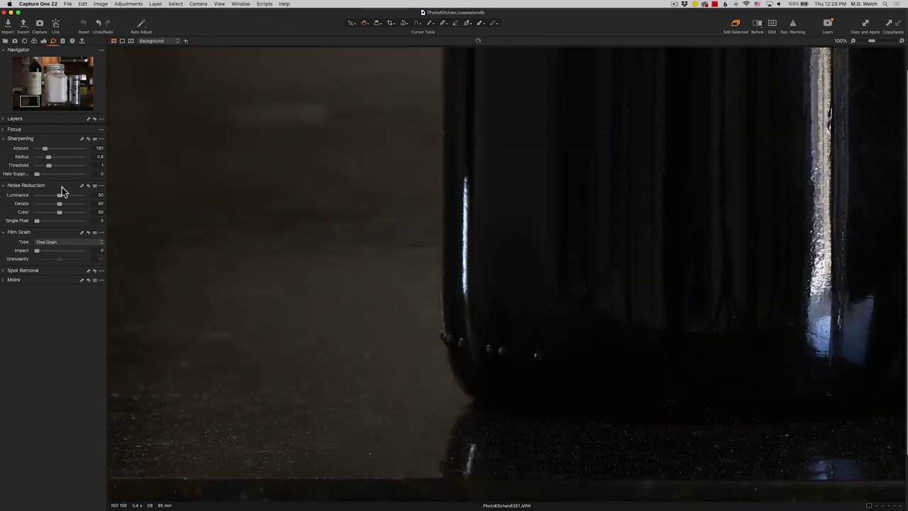
click(43, 41)
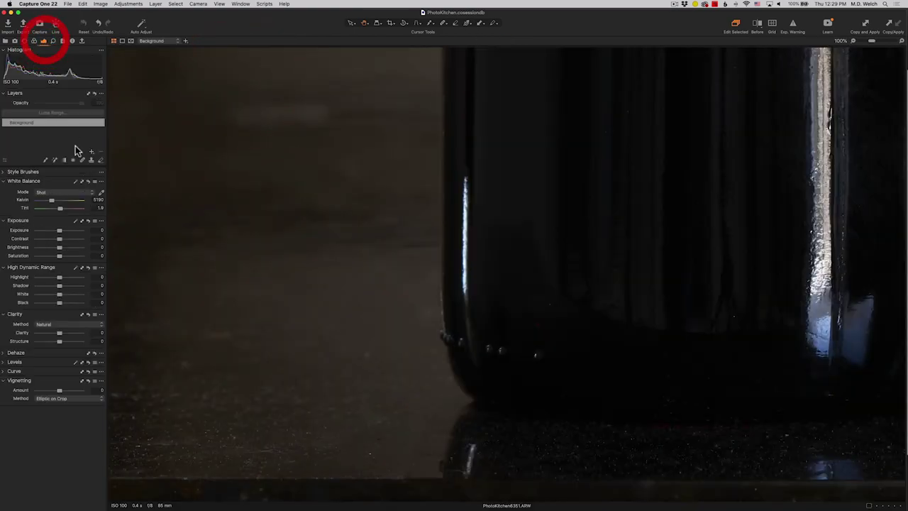
click(97, 230)
text(0.5)
key(Return)
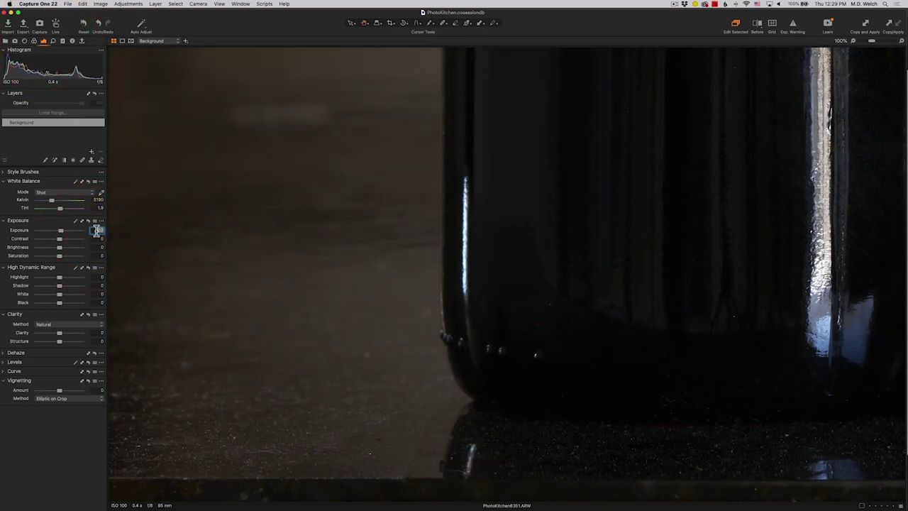
key(Up)
key(Up)
key(Up)
key(Up)
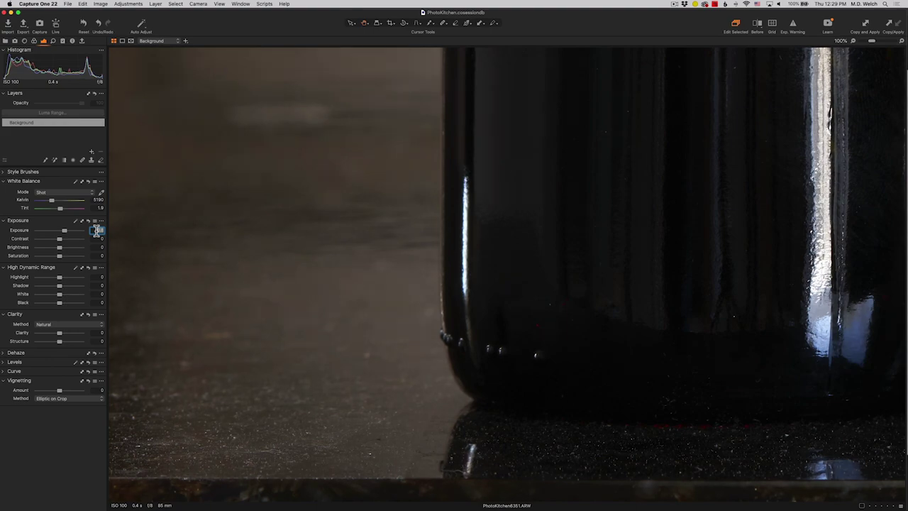
key(Up)
key(Up)
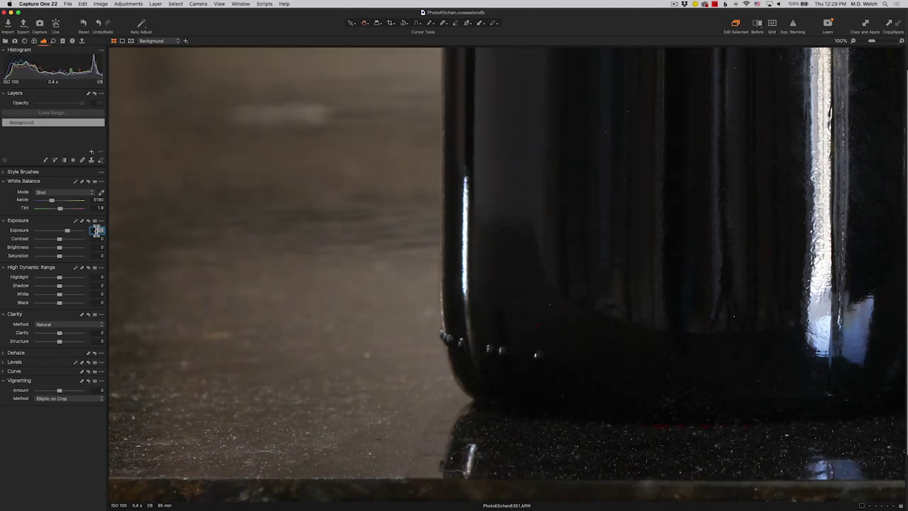
key(Return)
Show PhotoKitchen6351.ARW and PhotoKitchen6355.ARW side by side at the bottle's base to compare noise
key(super+alt+n)
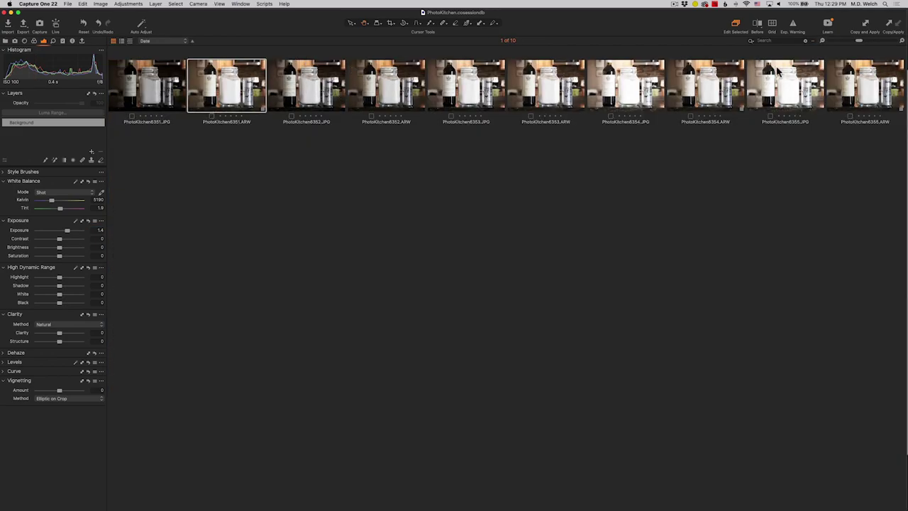
super+click(879, 83)
key(super+alt+n)
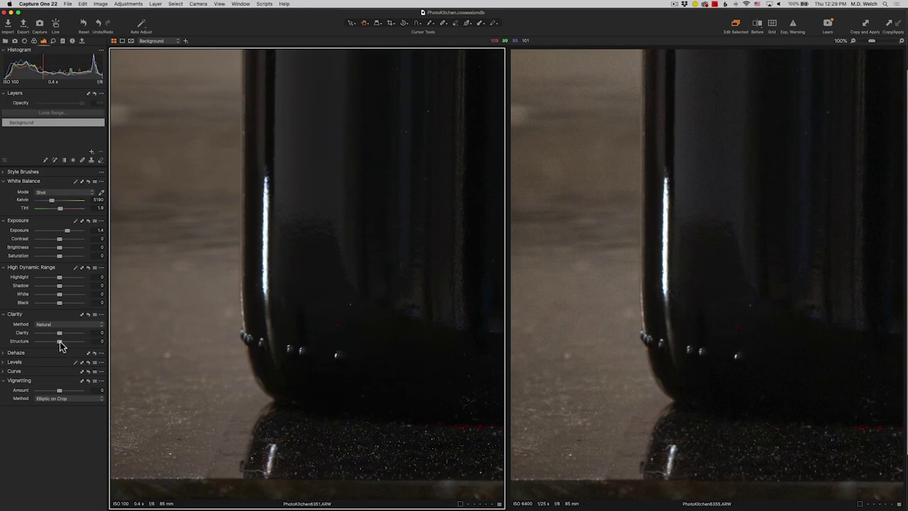
Set Structure to 100 on both PhotoKitchen6351.ARW and PhotoKitchen6355.ARW
drag(61, 345, 103, 352)
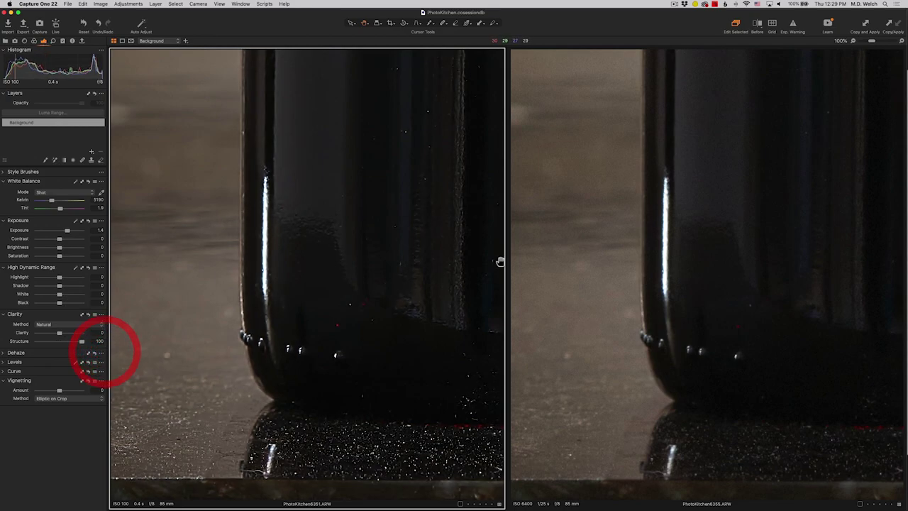
click(567, 263)
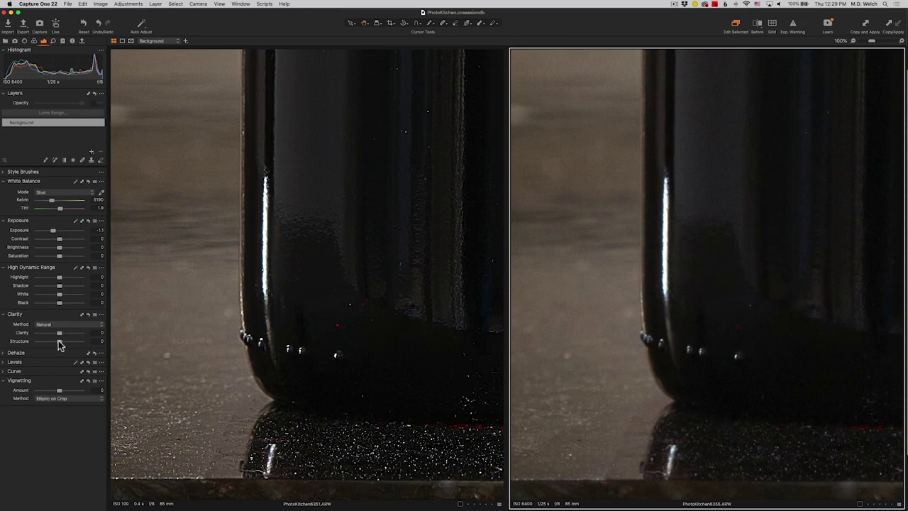
drag(61, 345, 109, 345)
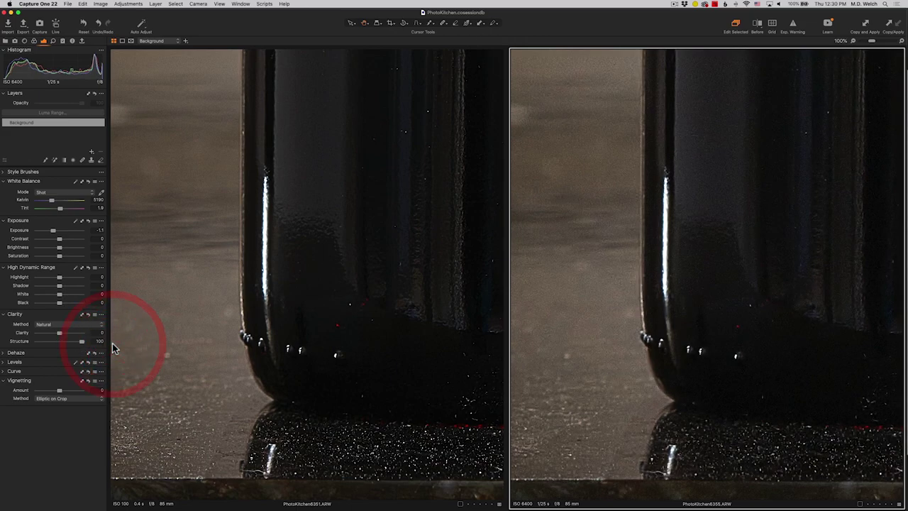
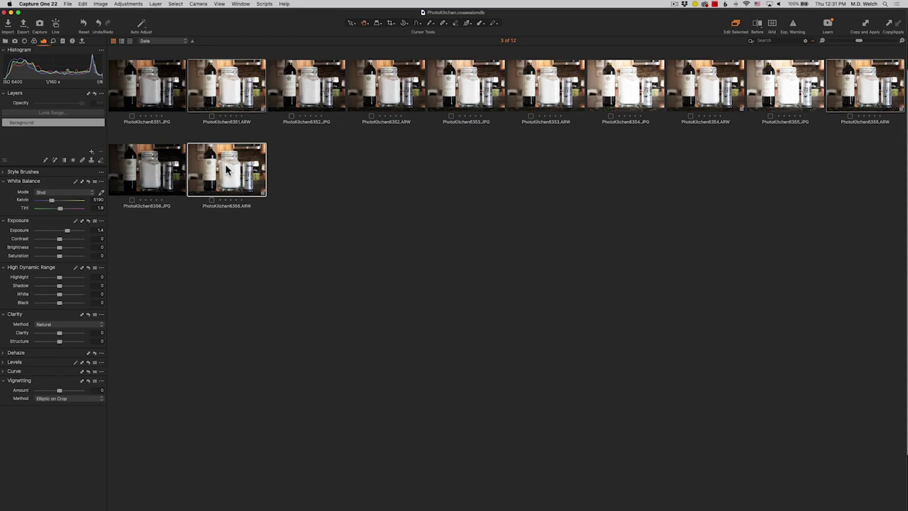
View PhotoKitchen6356.ARW together with PhotoKitchen6351.ARW and PhotoKitchen6355.ARW and compare the three whole images
double_click(227, 169)
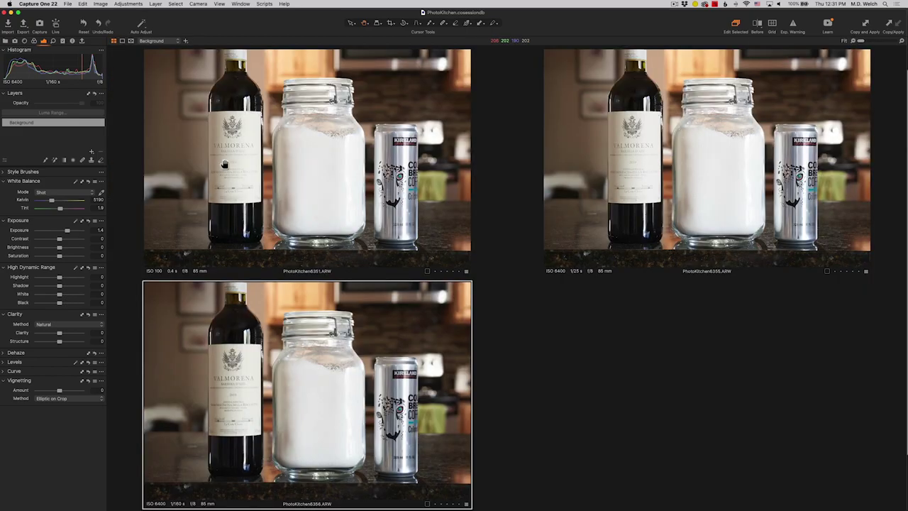
click(313, 150)
click(677, 153)
click(339, 367)
Show the bottle's base at 100% in all three compared images
click(900, 41)
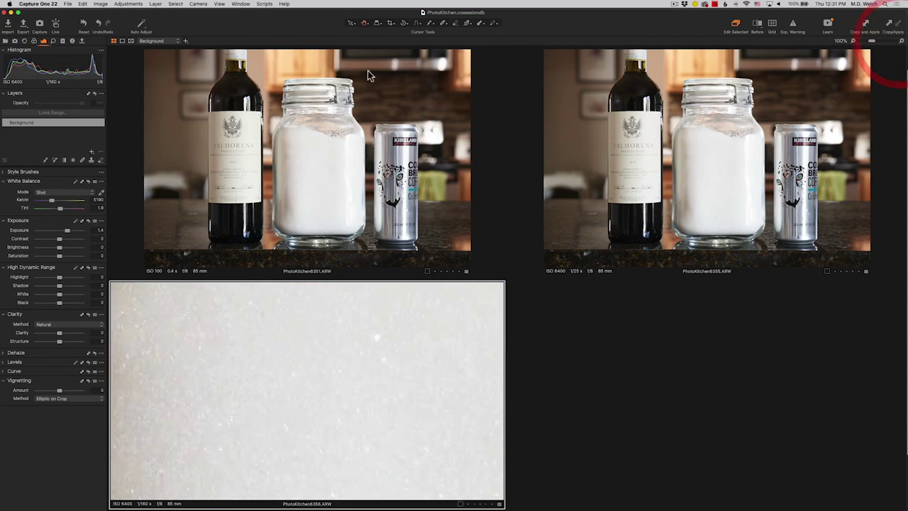
click(52, 41)
drag(50, 82, 26, 101)
click(241, 156)
click(900, 41)
click(23, 93)
click(567, 111)
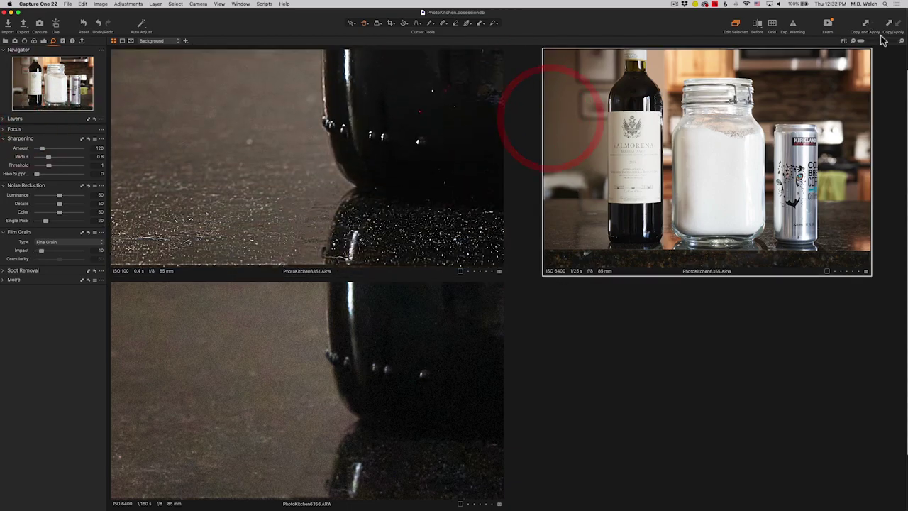
key(super+alt+0)
Raise the Structure of PhotoKitchen6356.ARW and compare the noise around the bottle's base across the three images
click(185, 304)
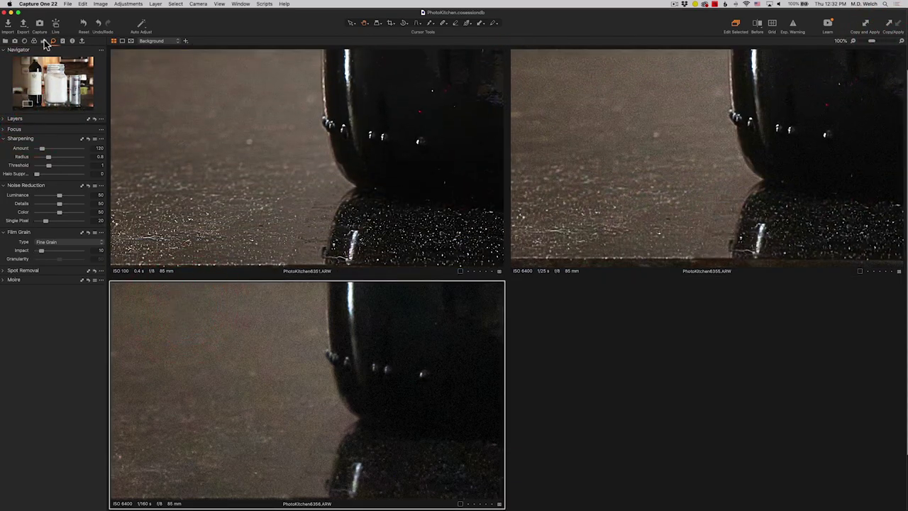
click(43, 40)
drag(60, 342, 71, 346)
click(106, 344)
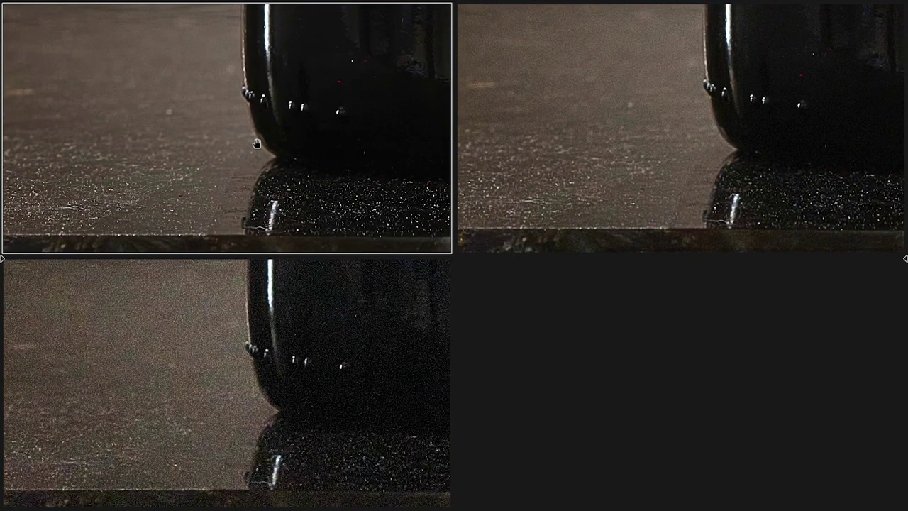
click(221, 105)
click(614, 103)
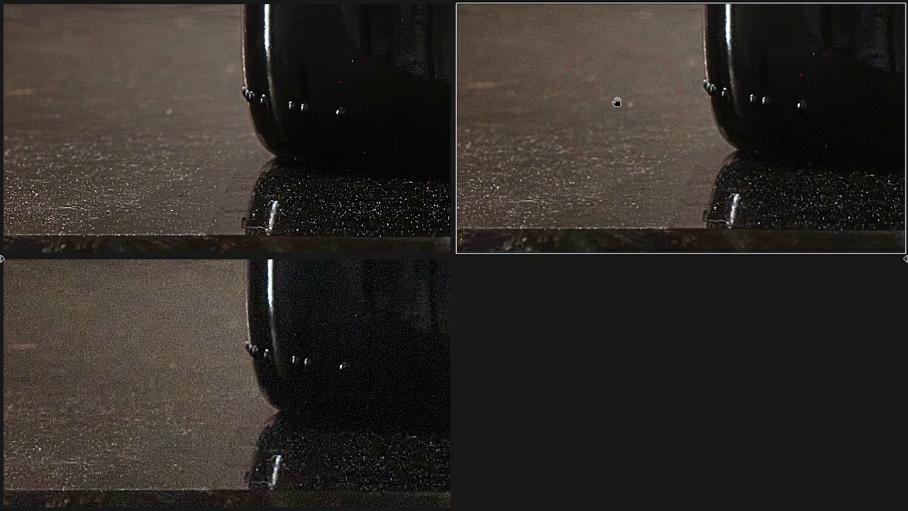
Examine the noise on the countertop and dark bottle glass by switching between the three enlarged images
click(279, 324)
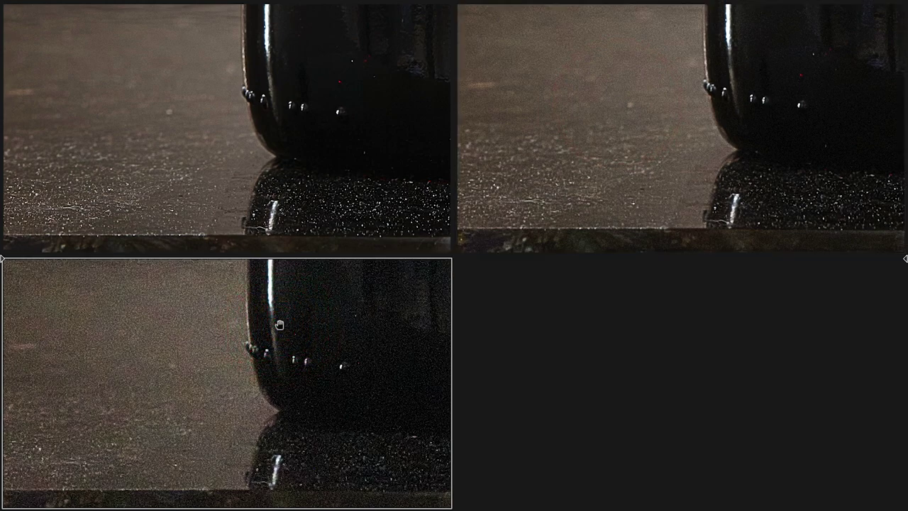
click(565, 103)
click(336, 304)
click(569, 105)
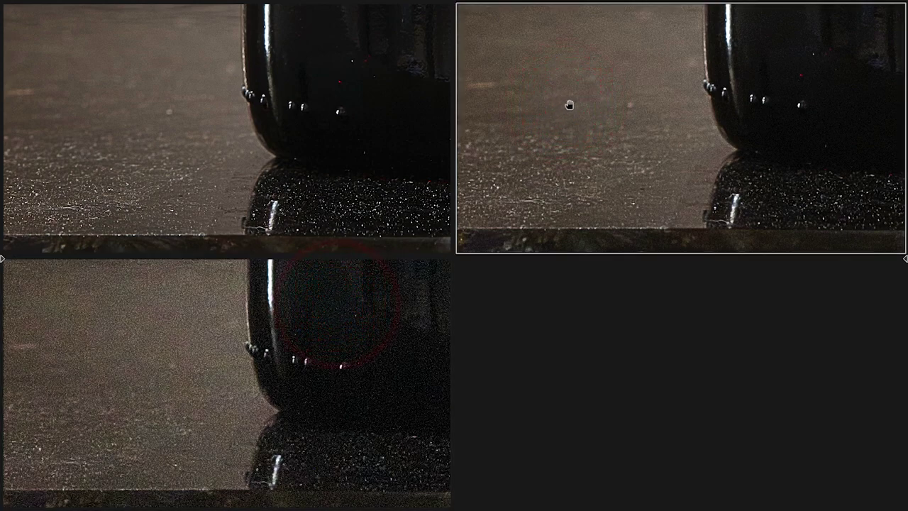
click(300, 320)
click(253, 94)
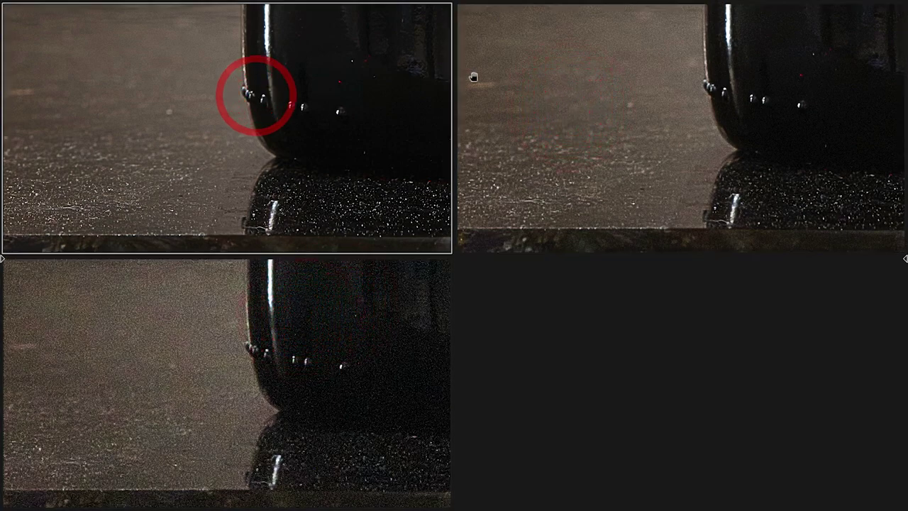
click(509, 80)
click(313, 94)
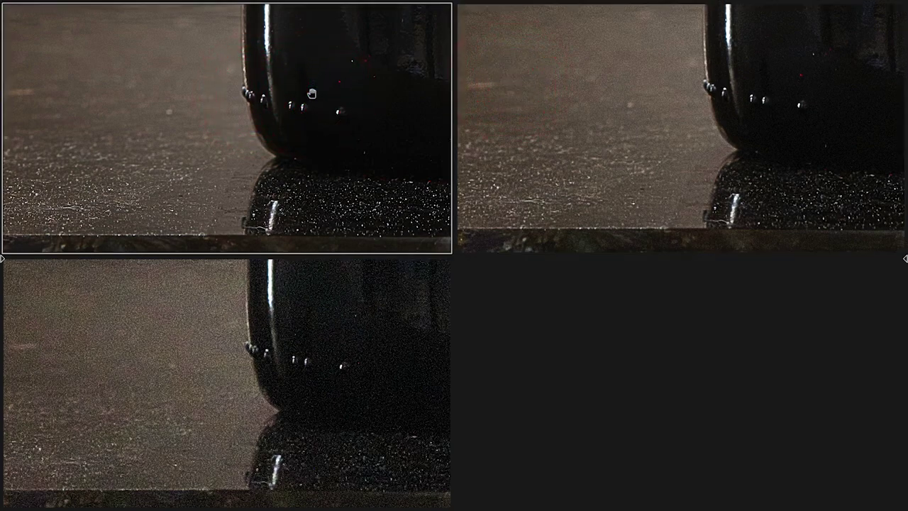
click(273, 300)
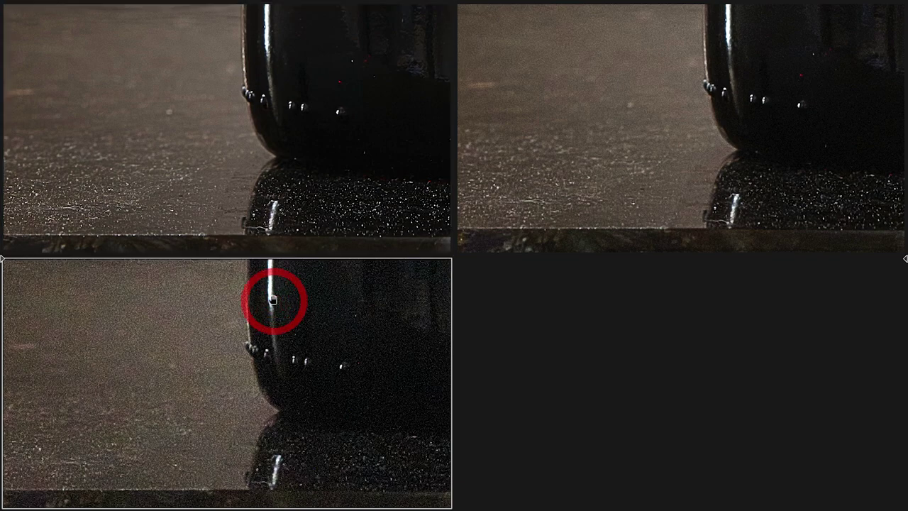
click(495, 64)
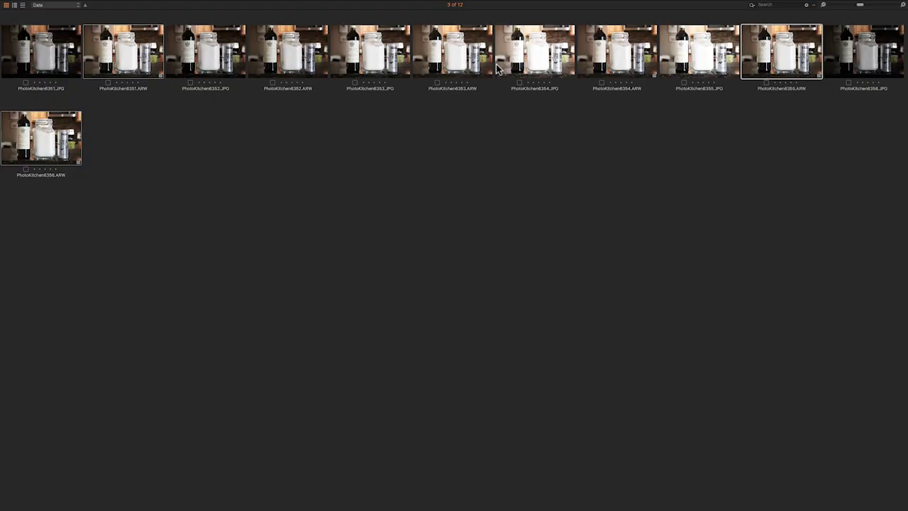
Leave full screen, clear the three-image selection and open only PhotoKitchen6355.ARW
key(ctrl+super+f)
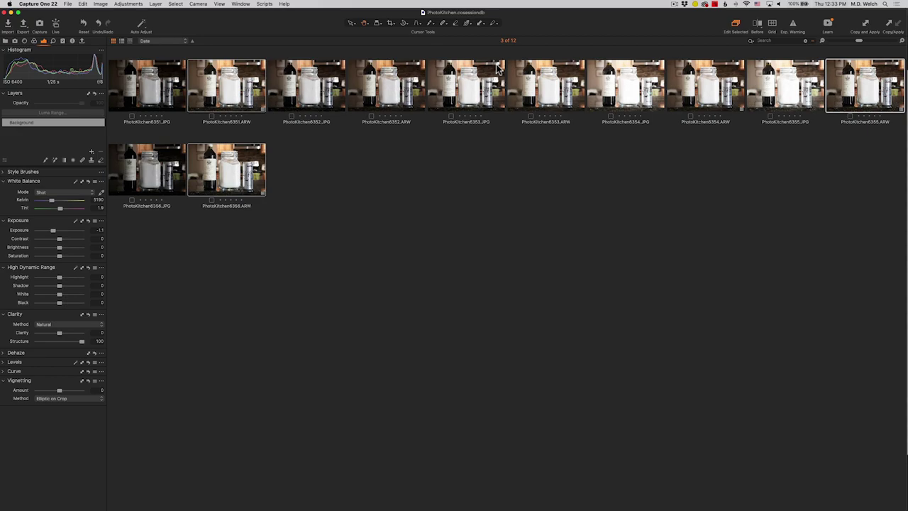
click(659, 129)
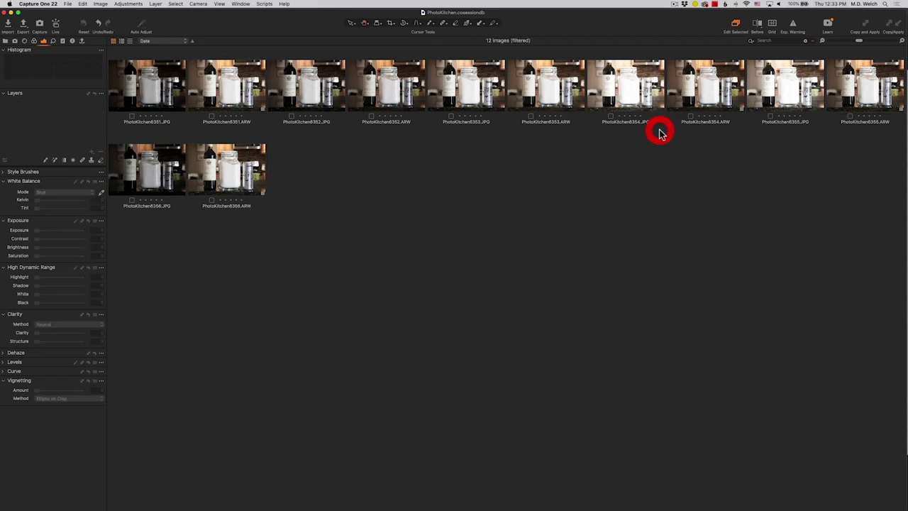
click(844, 69)
double_click(844, 69)
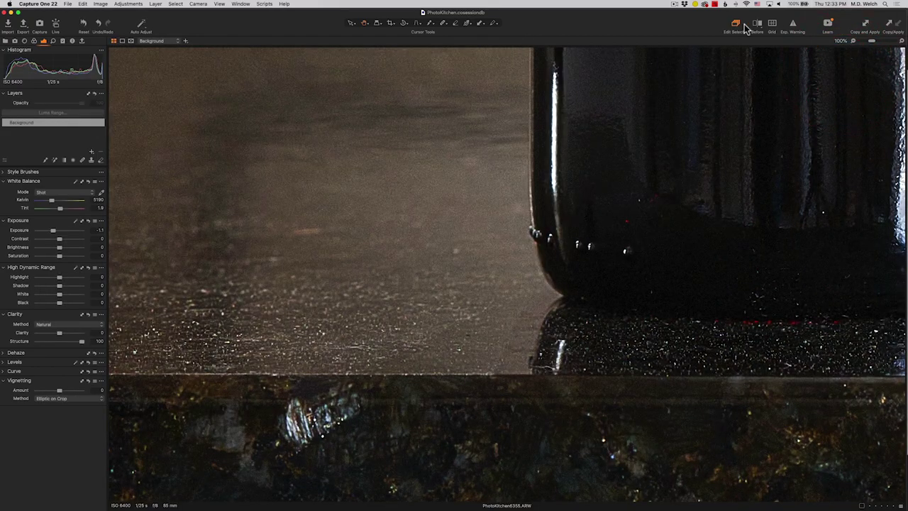
Fit the whole PhotoKitchen6355.ARW image in the viewer and compare its unadjusted and adjusted versions
click(855, 42)
click(756, 27)
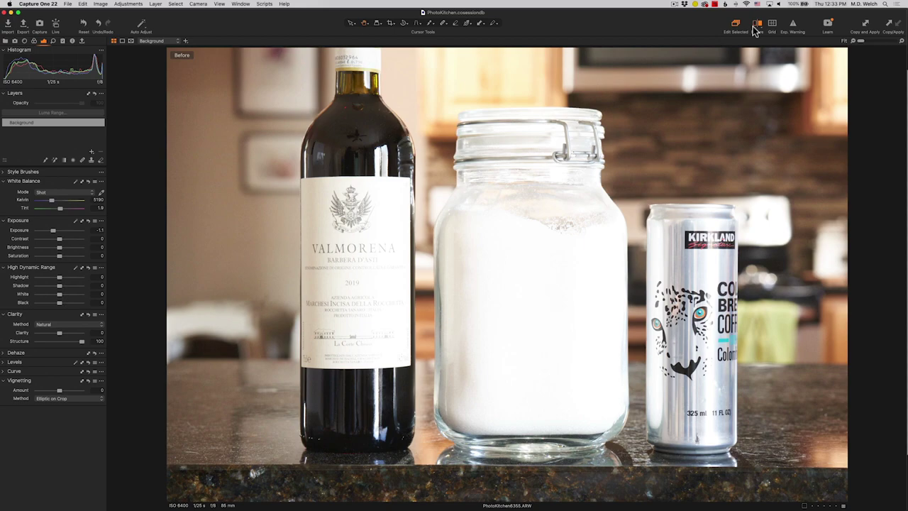
click(756, 27)
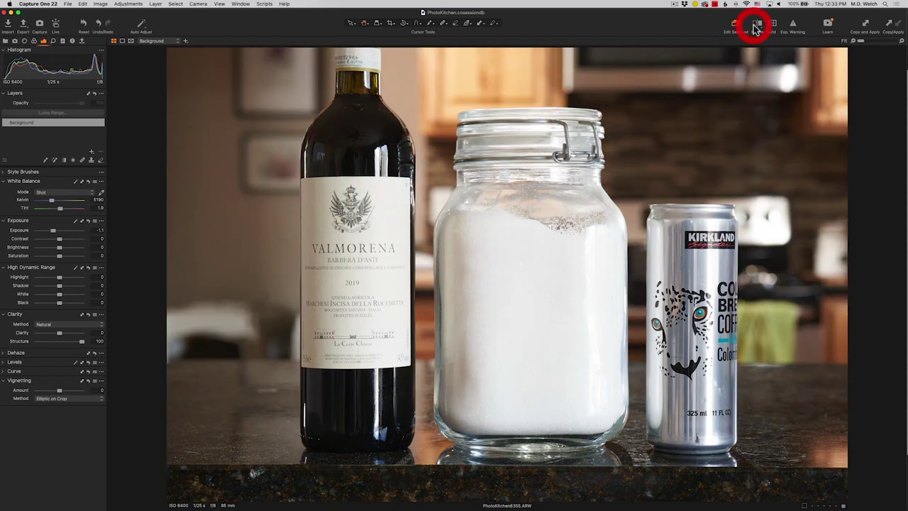
Open PhotoKitchen6355.JPG, lower its Exposure to -1.1 and return to the thumbnail overview
key(alt+super+v)
double_click(782, 90)
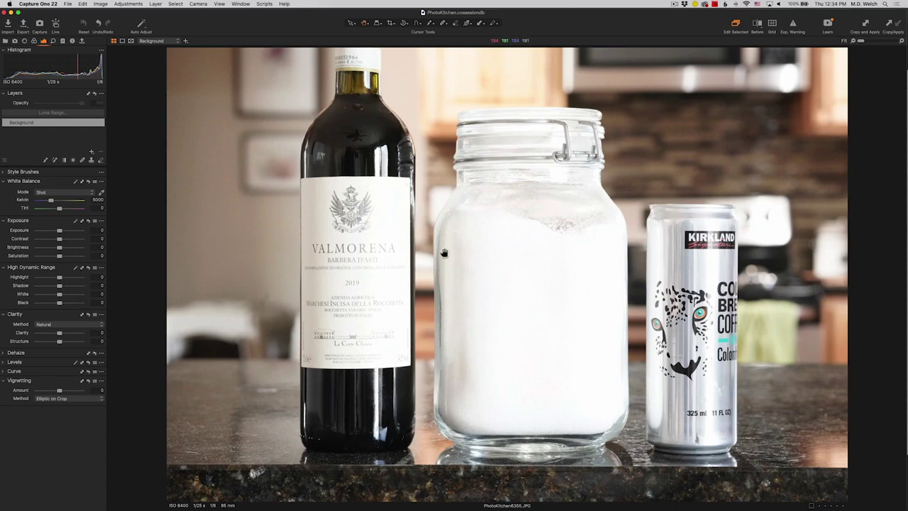
click(94, 229)
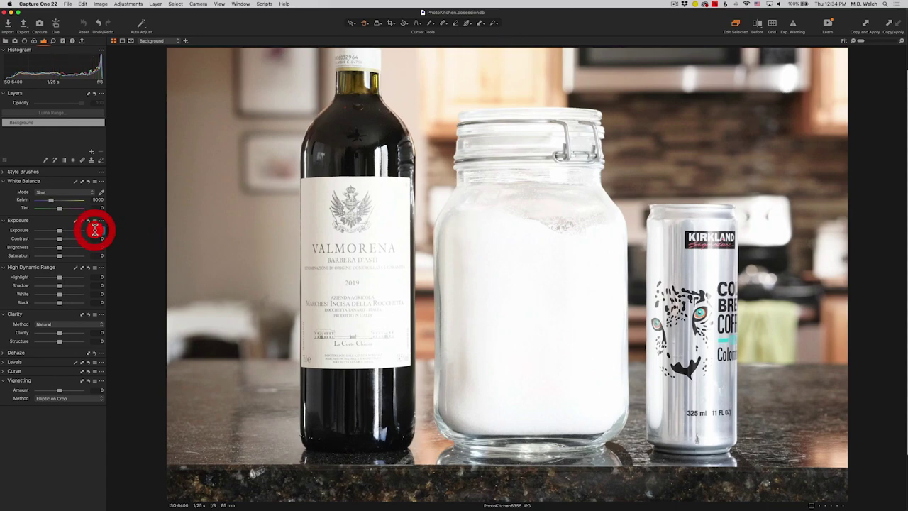
key(Down)
key(Down)
key(Down)
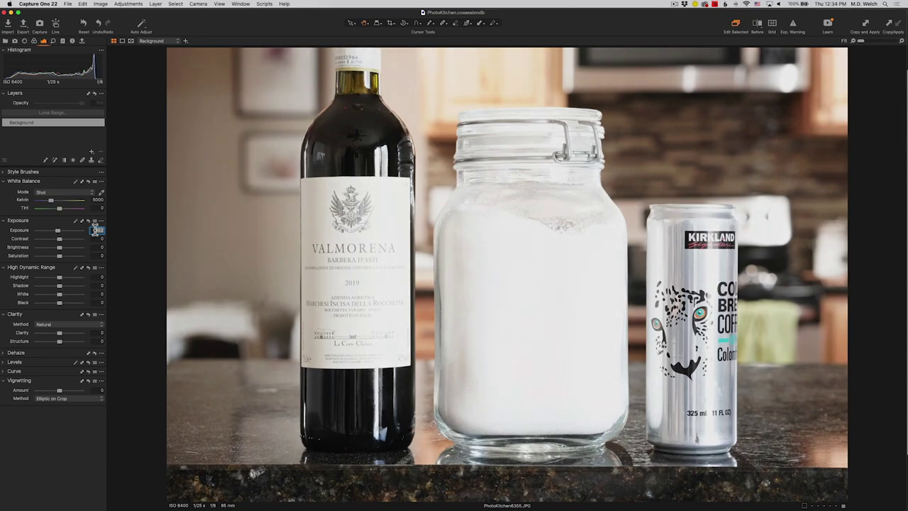
key(Down)
key(Down)
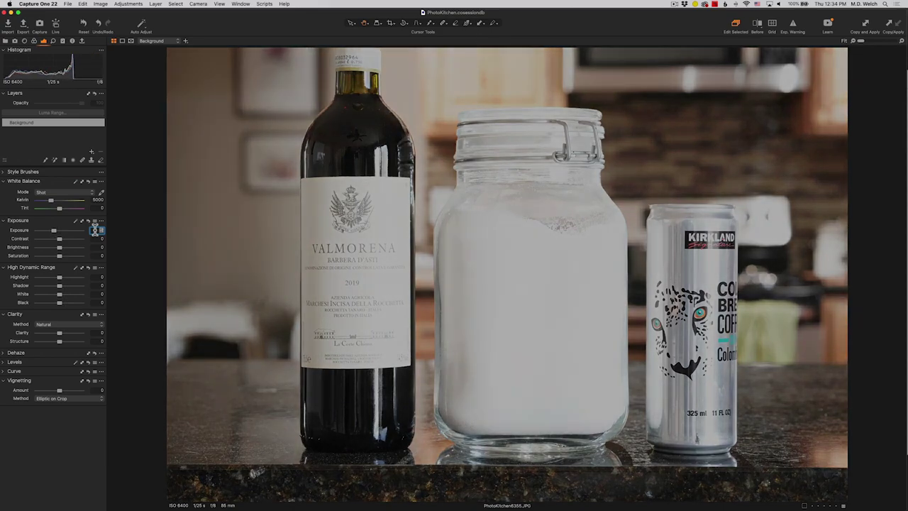
key(Down)
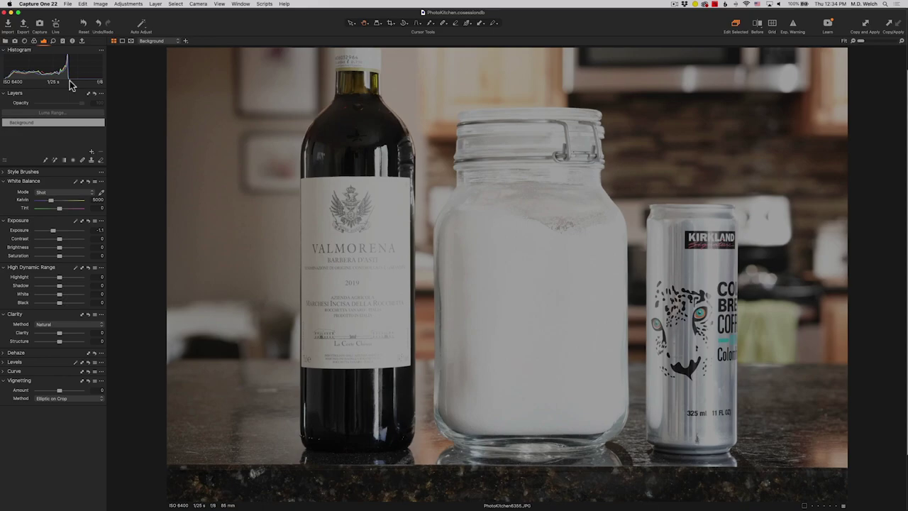
key(super+alt+n)
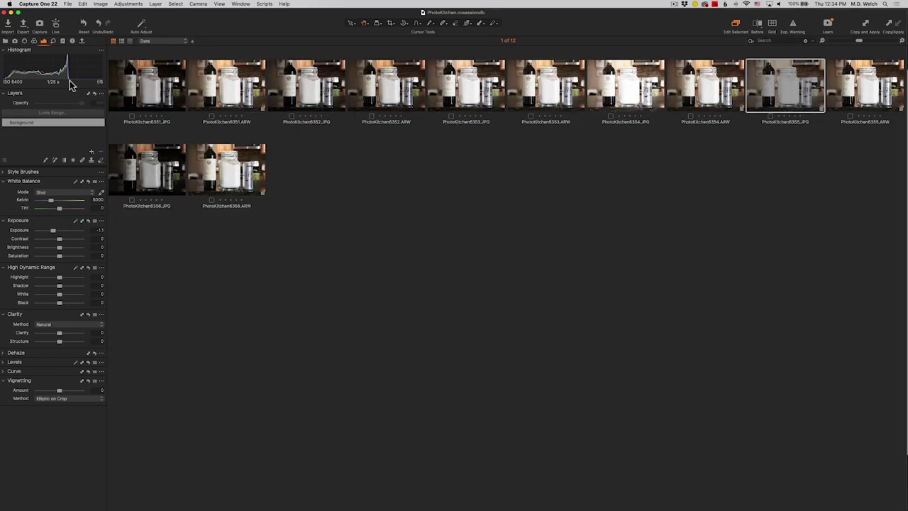